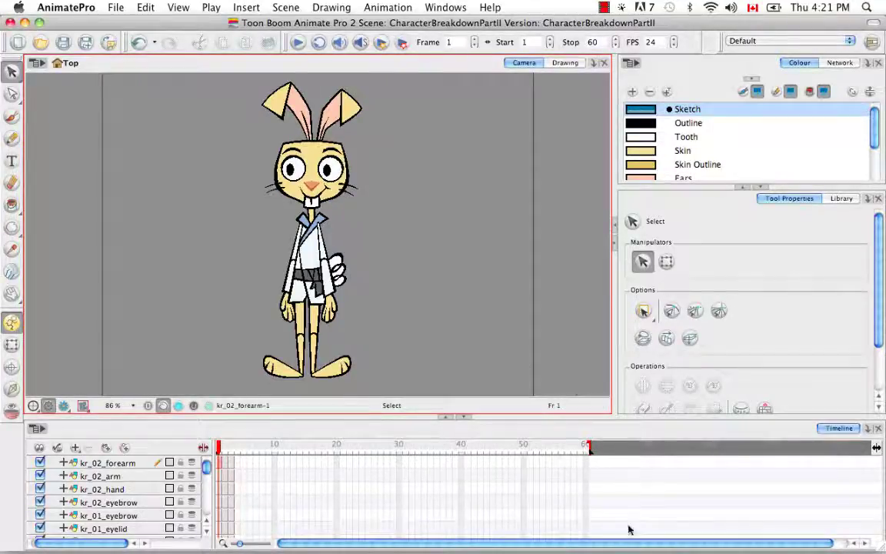
Step: Review the Lip-sync mouth charts on pages 578 and 579 of the user guide in Adobe Reader
left_click(677, 527)
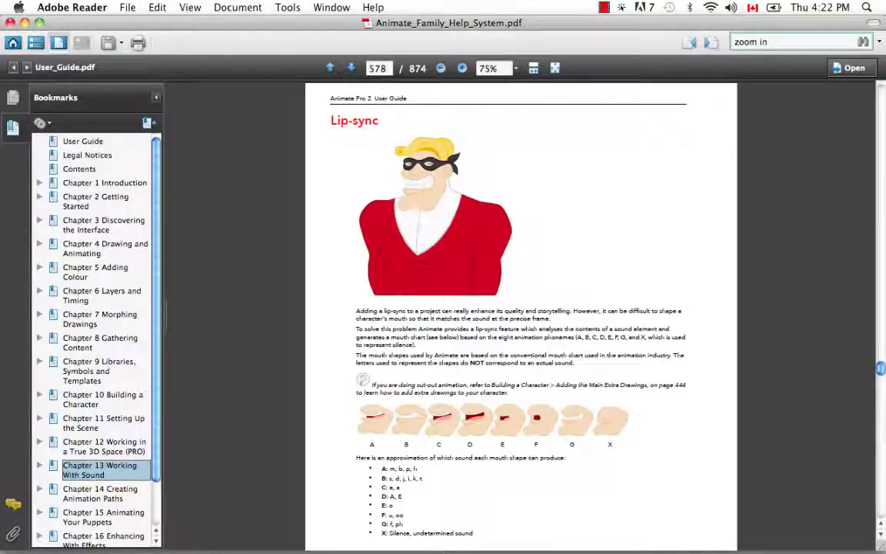
left_click(351, 68)
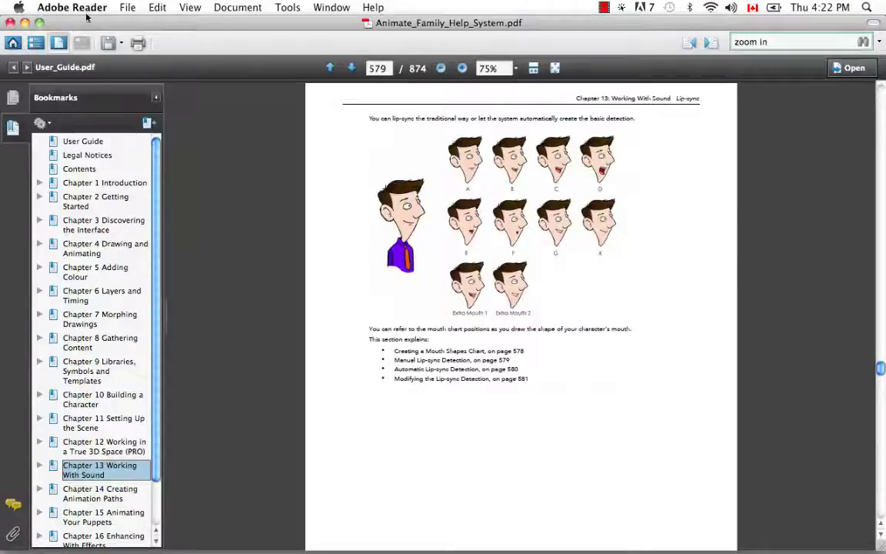
left_click(25, 22)
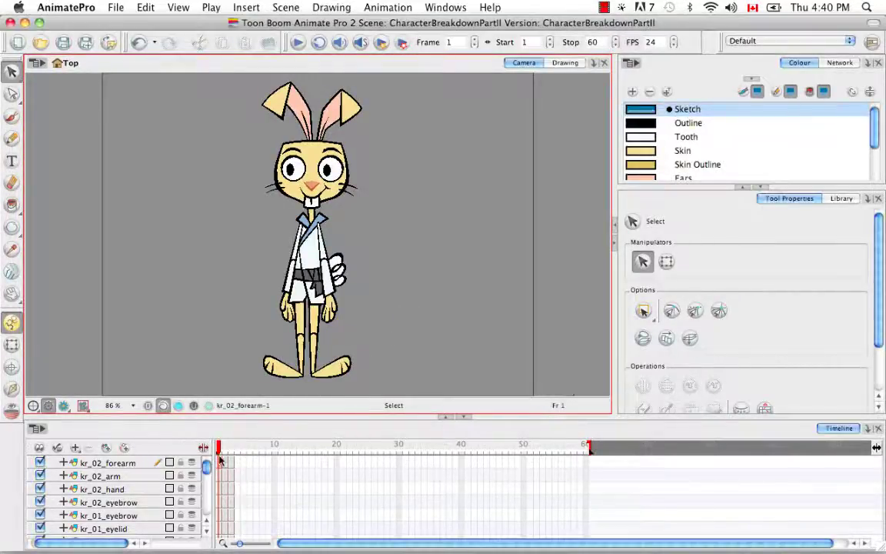
Step: Move the exposures starting at frame 2 on layers kr_02_forearm through kr_tail to start at frame 9
left_click_drag(206, 467, 208, 485)
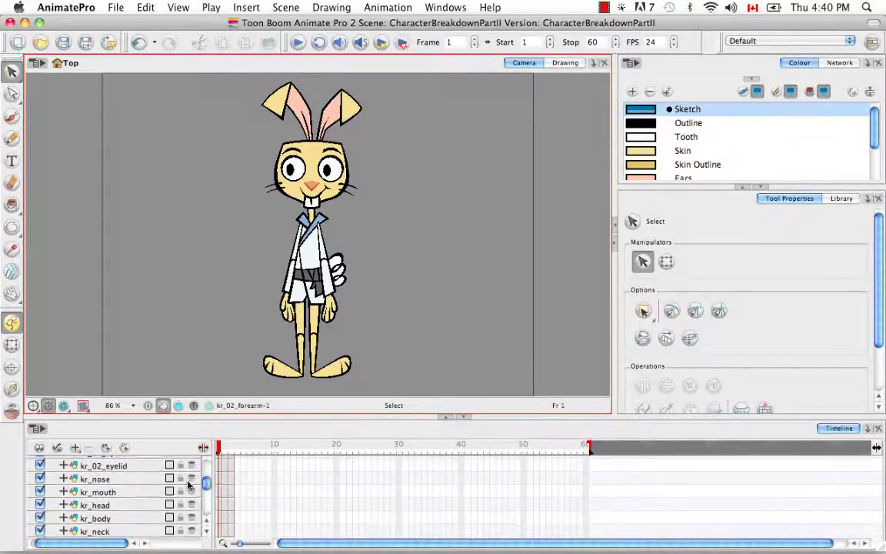
left_click(154, 492)
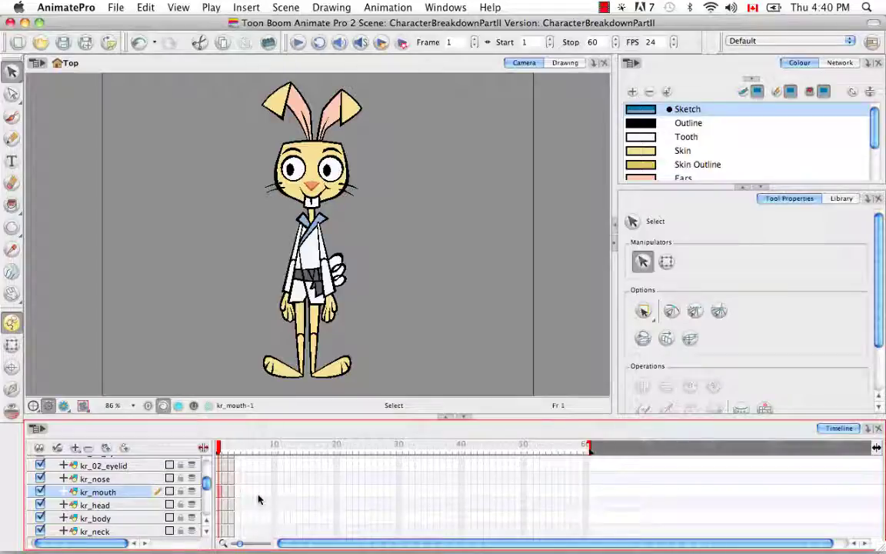
left_click(452, 418)
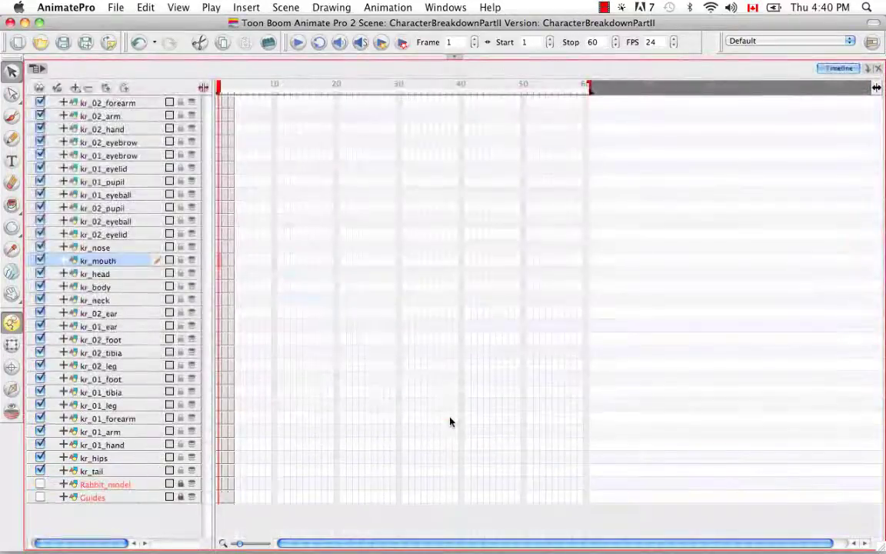
left_click(425, 199)
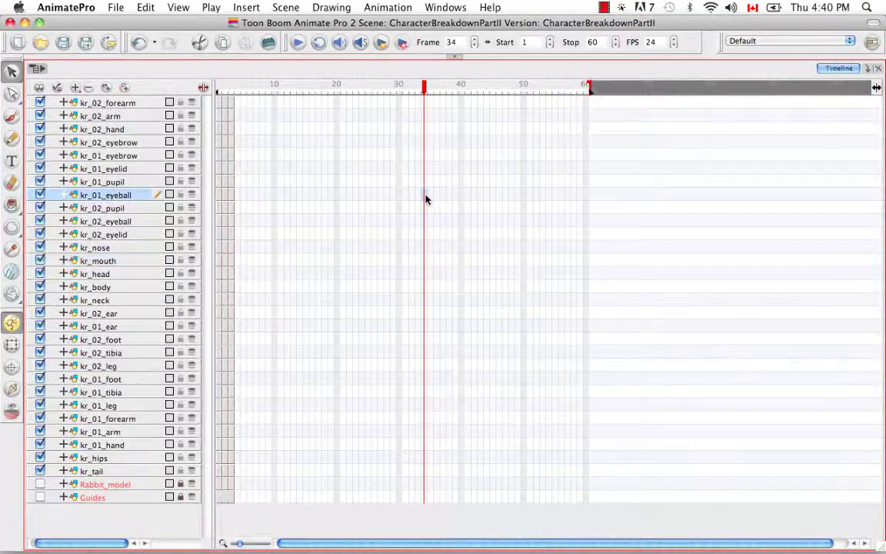
key("super+equal")
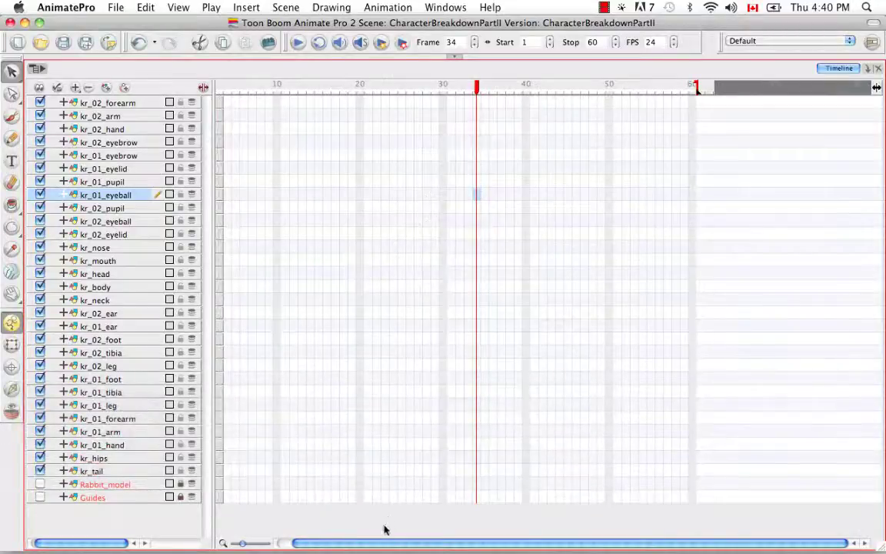
scroll(358, 531, "left", 2)
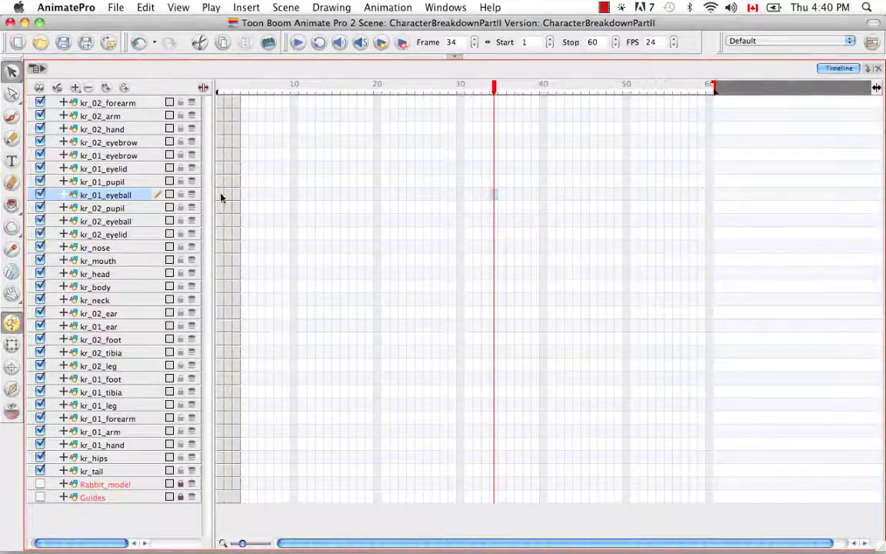
left_click(229, 103)
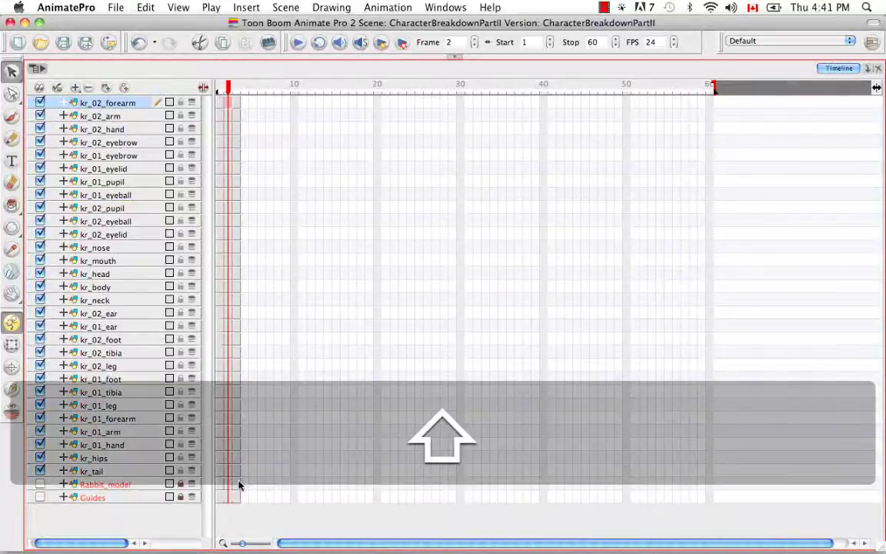
left_click(240, 472, "shift")
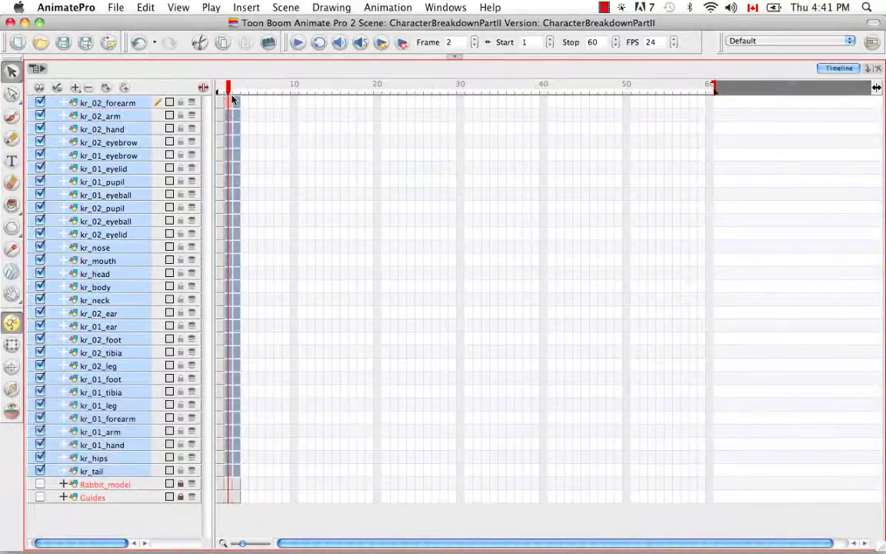
left_click_drag(230, 101, 287, 101)
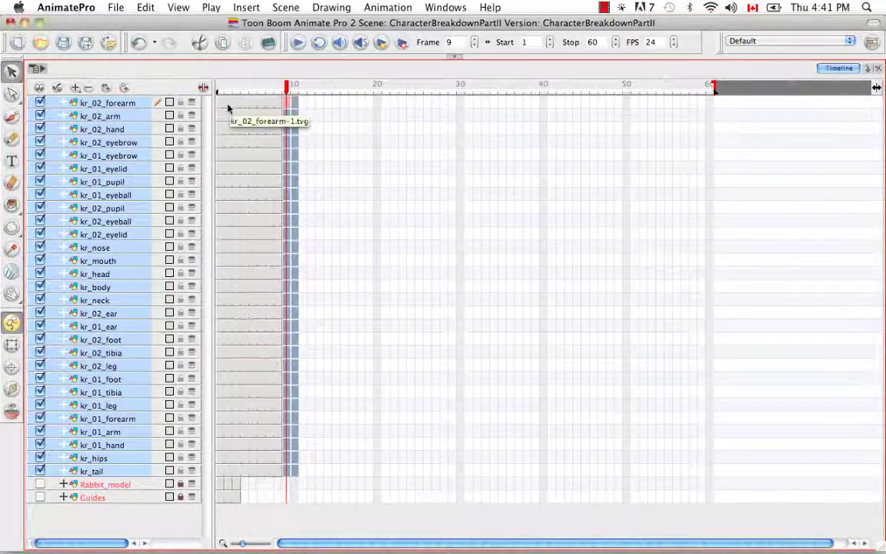
left_click(454, 60)
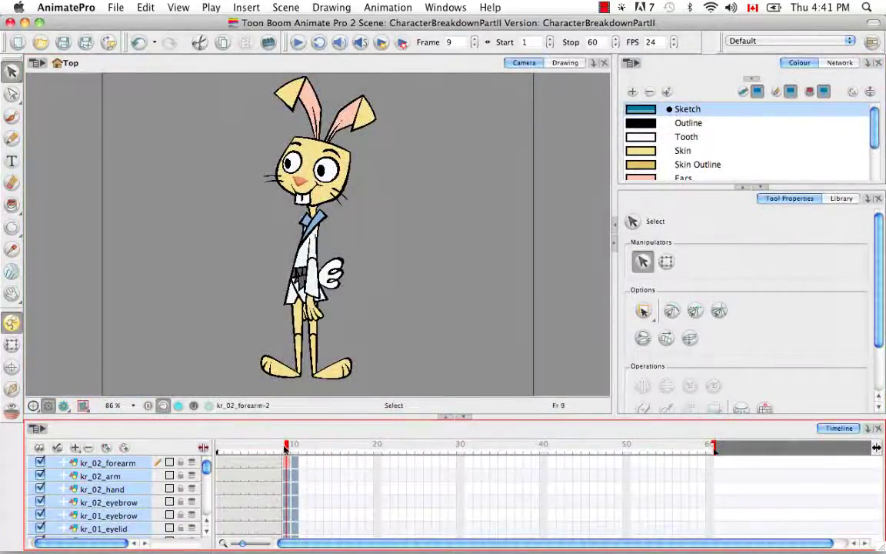
Step: Scrub the playhead across the extended first pose and return it to frame 1
left_click(237, 445)
left_click_drag(237, 445, 277, 425)
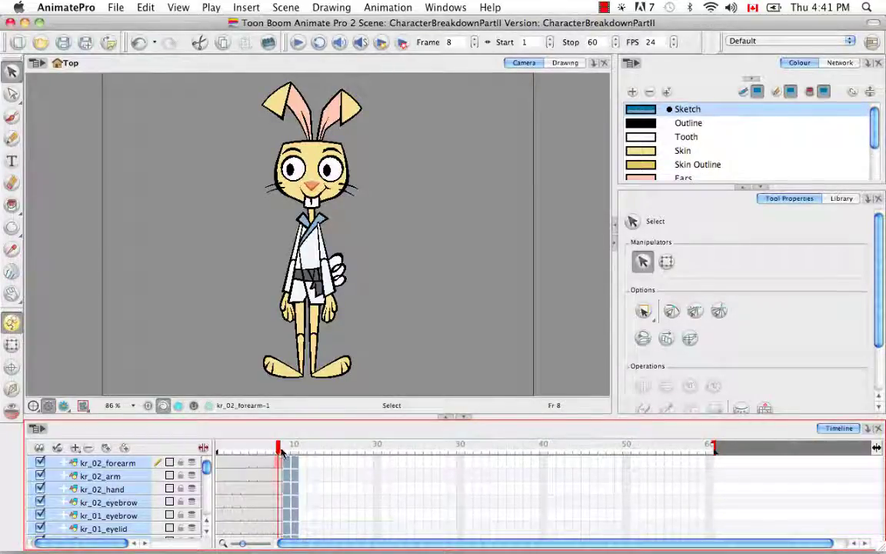
left_click_drag(254, 446, 218, 444)
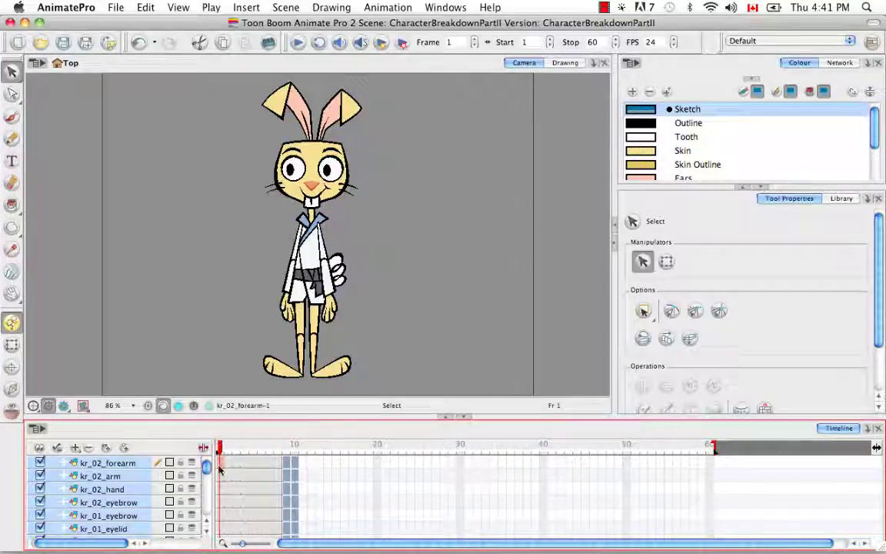
Step: Paint a trial brush stroke beside the rabbit in the kr_02_forearm drawing at frame 1 and delete it
left_click(11, 117)
left_click_drag(200, 182, 219, 293)
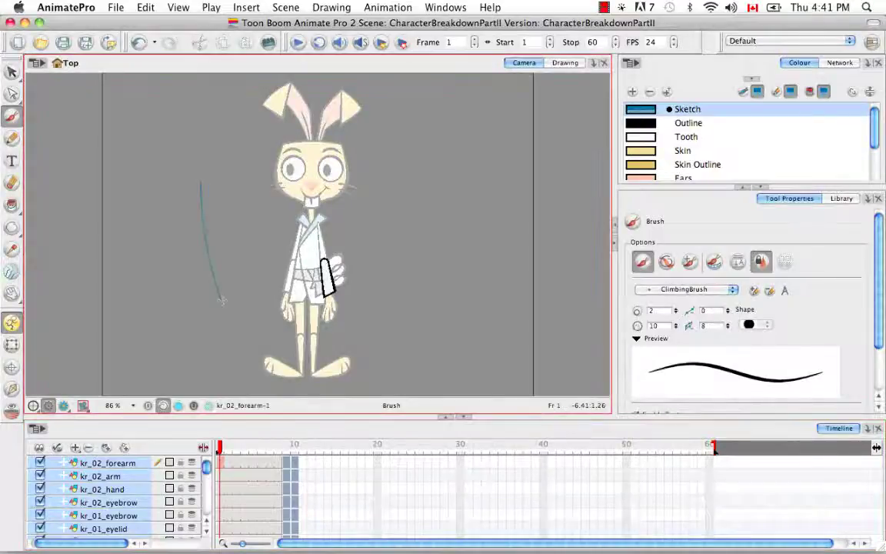
mouse_move(219, 447)
left_mouse_down()
mouse_move(251, 446)
mouse_move(219, 436)
left_mouse_up()
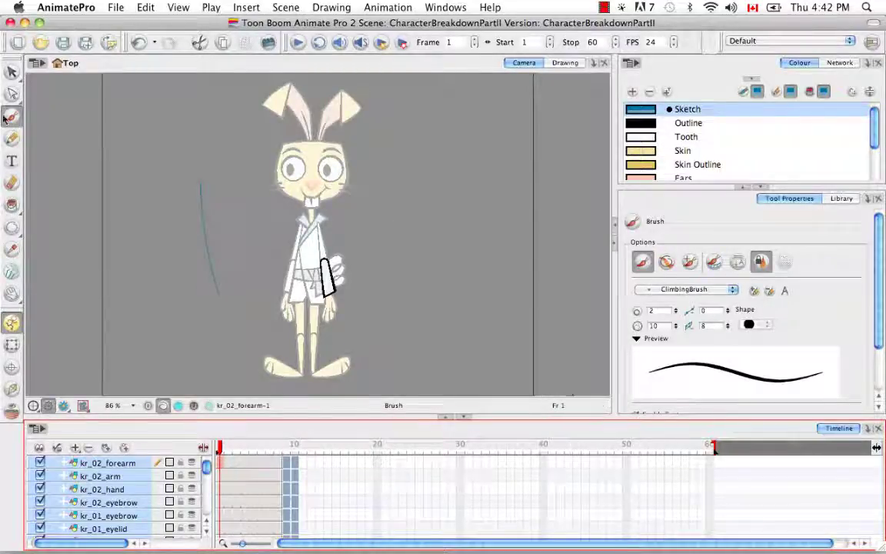
left_click(11, 72)
left_click(46, 73)
left_click_drag(235, 151, 150, 293)
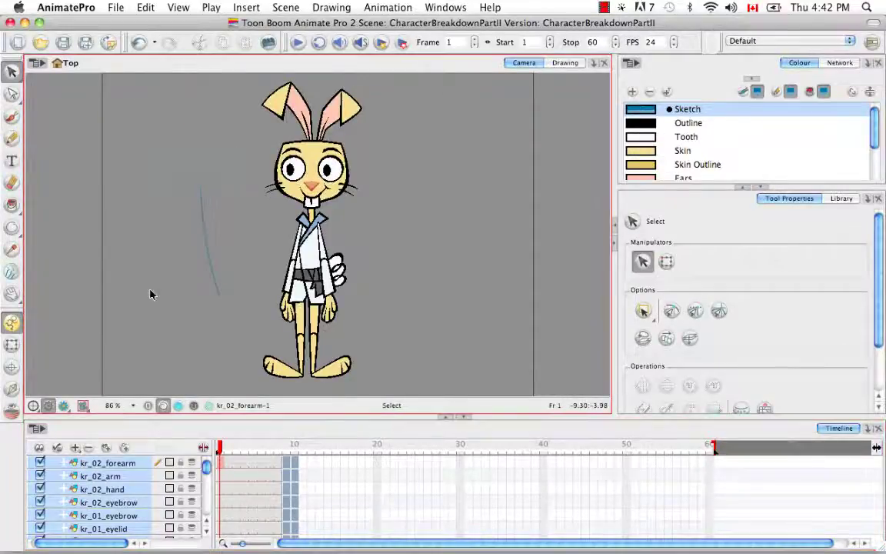
key("BackSpace")
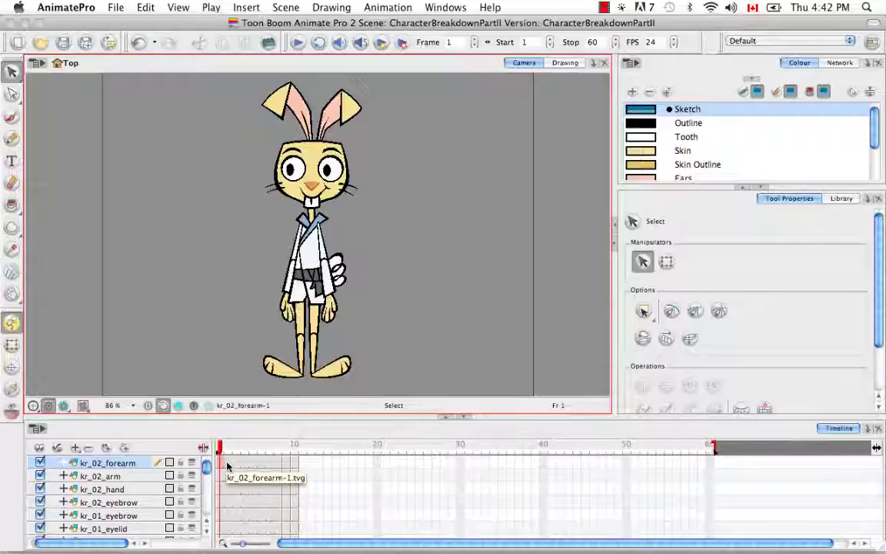
Step: Select the kr_mouth layer and show the Timeline View toolbar
left_click_drag(205, 463, 206, 486)
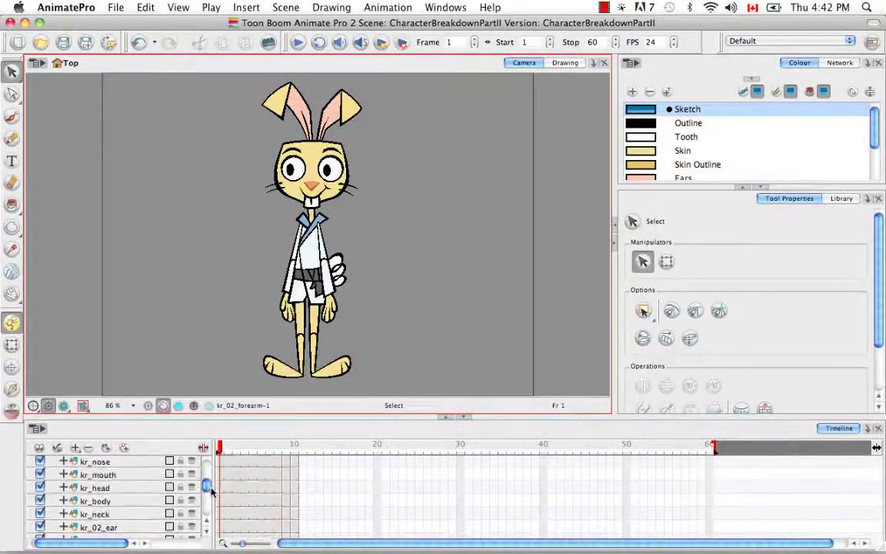
left_click(127, 474)
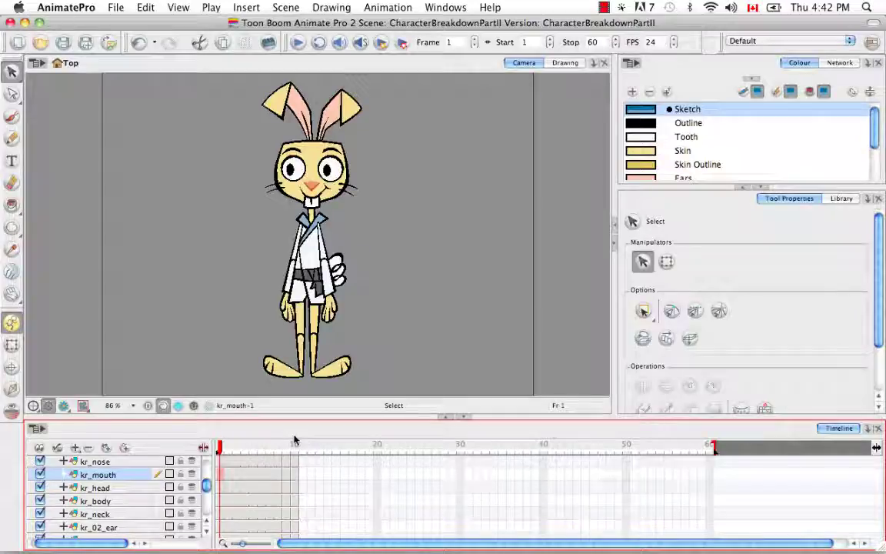
left_click(443, 7)
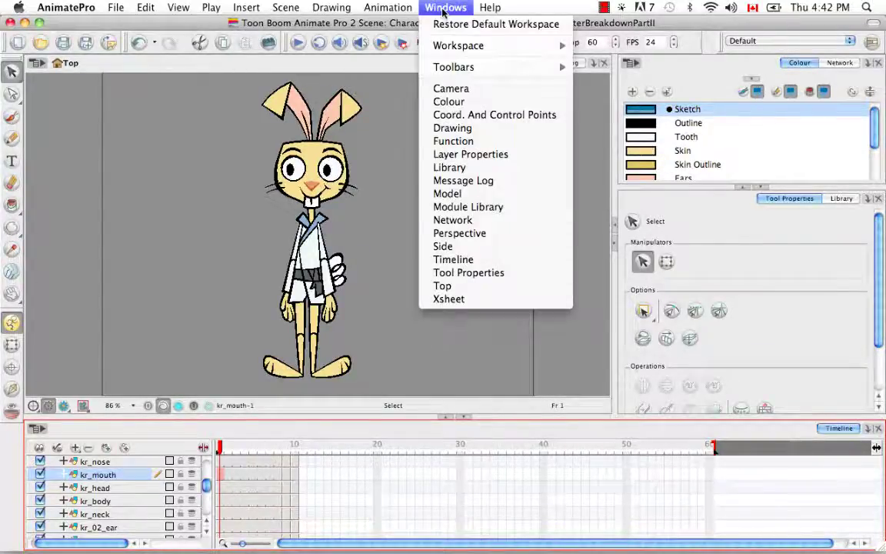
mouse_move(494, 68)
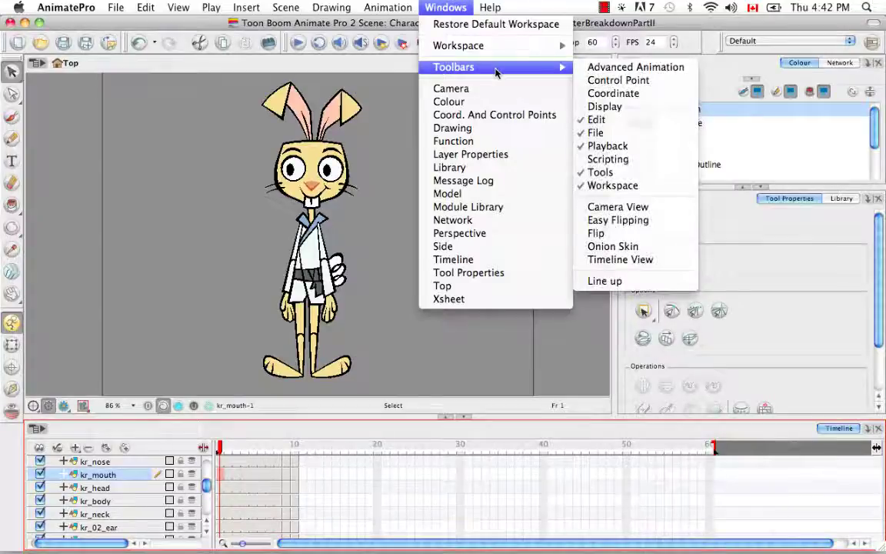
left_click(688, 265)
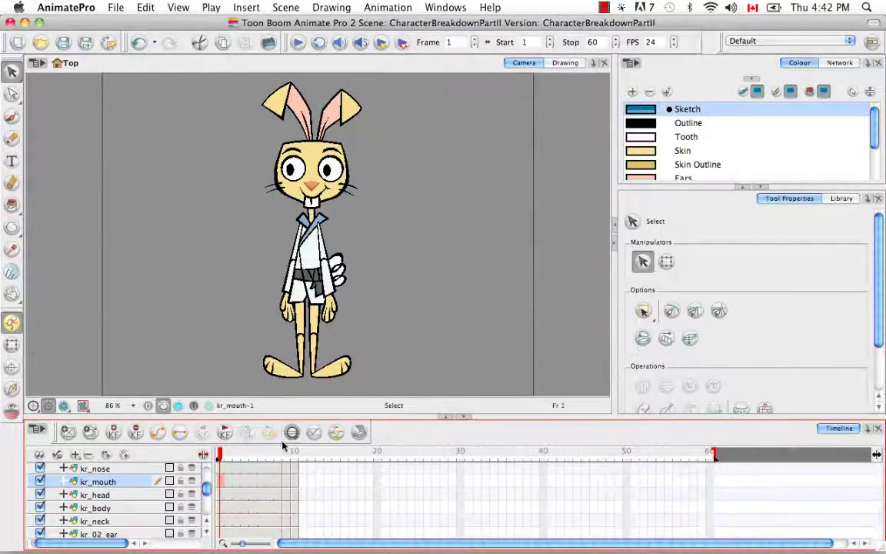
Step: Duplicate the kr_mouth drawing individually on frames 2 through 5 of the first pose
left_click(227, 482)
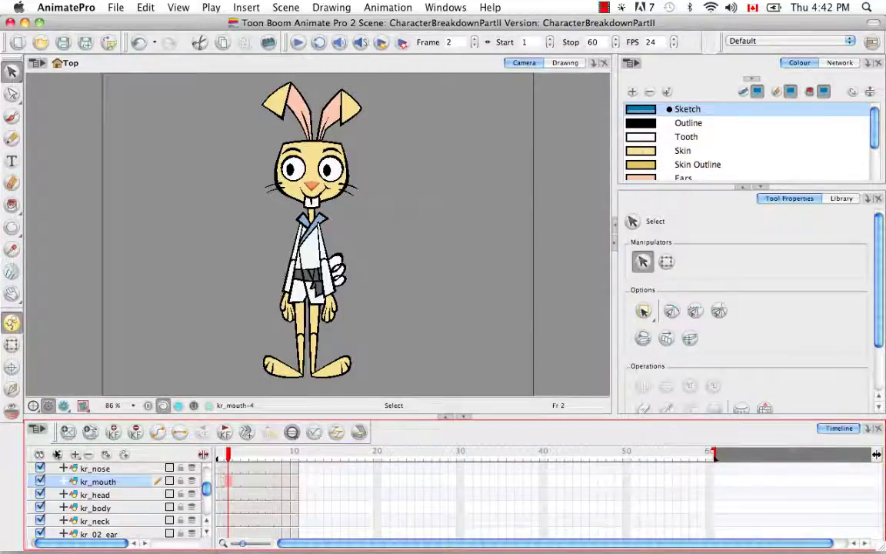
left_click(87, 436)
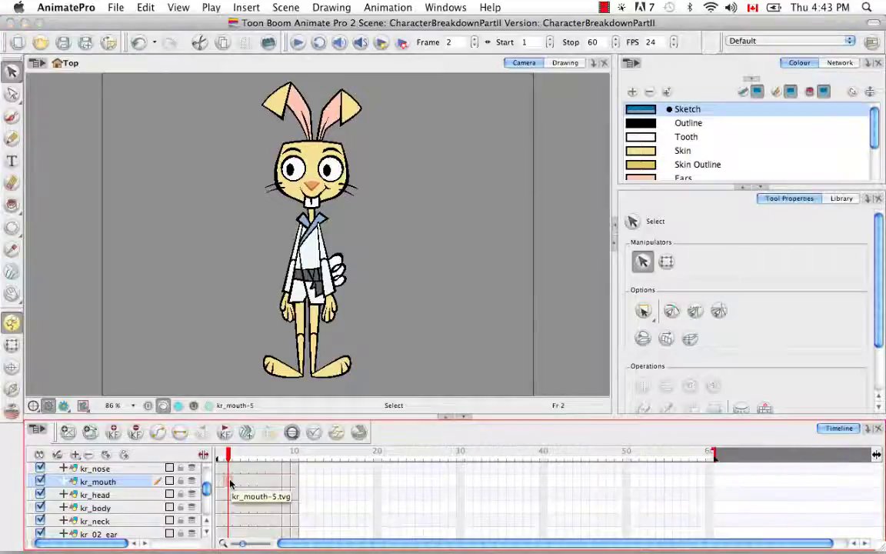
left_click(236, 481)
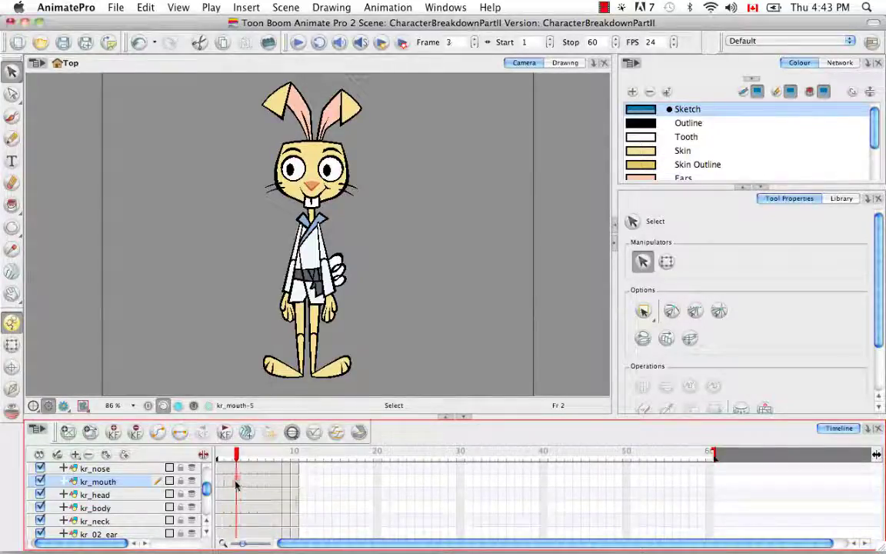
left_click(89, 433)
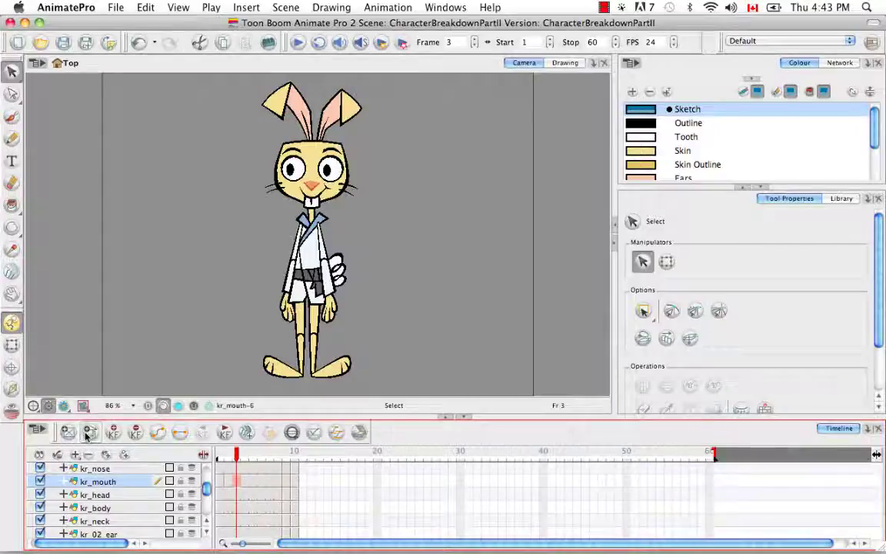
left_click(245, 482)
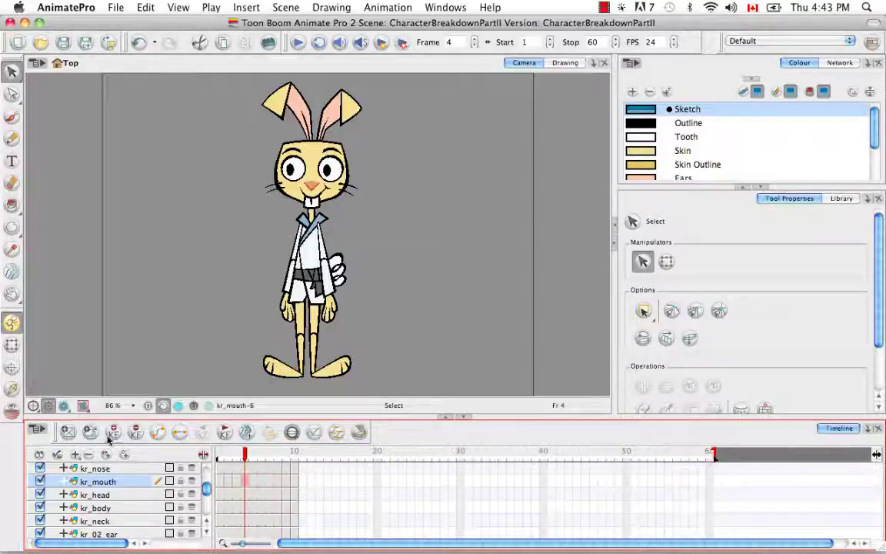
left_click(254, 482)
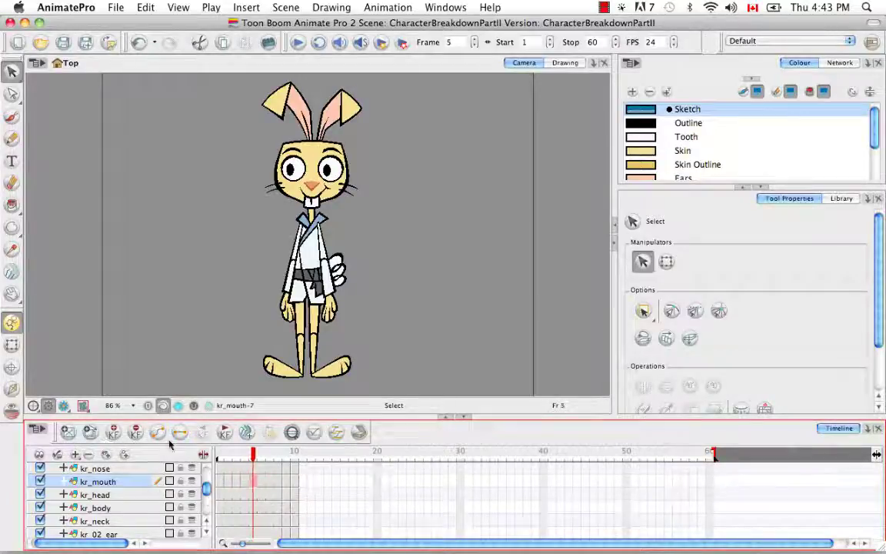
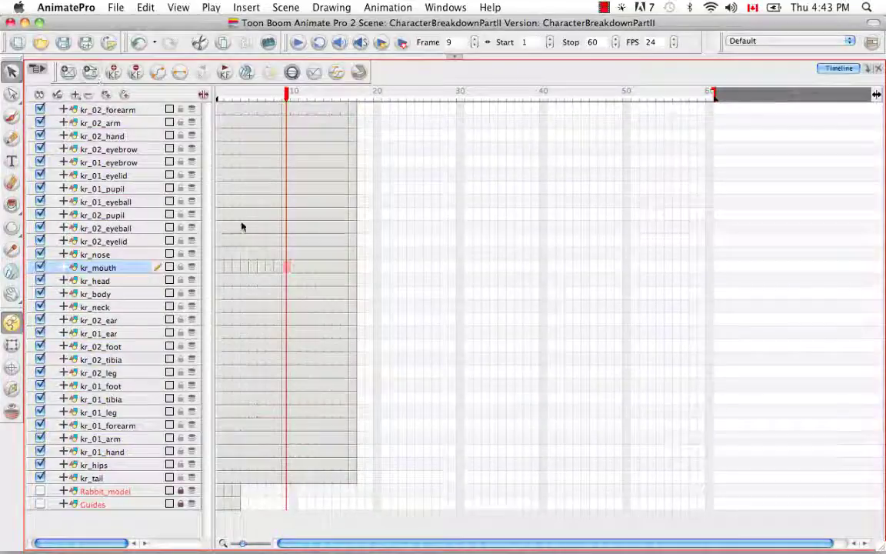
Step: Duplicate the kr_mouth drawing individually on frames 10 through 16 of the second pose
left_click(296, 267)
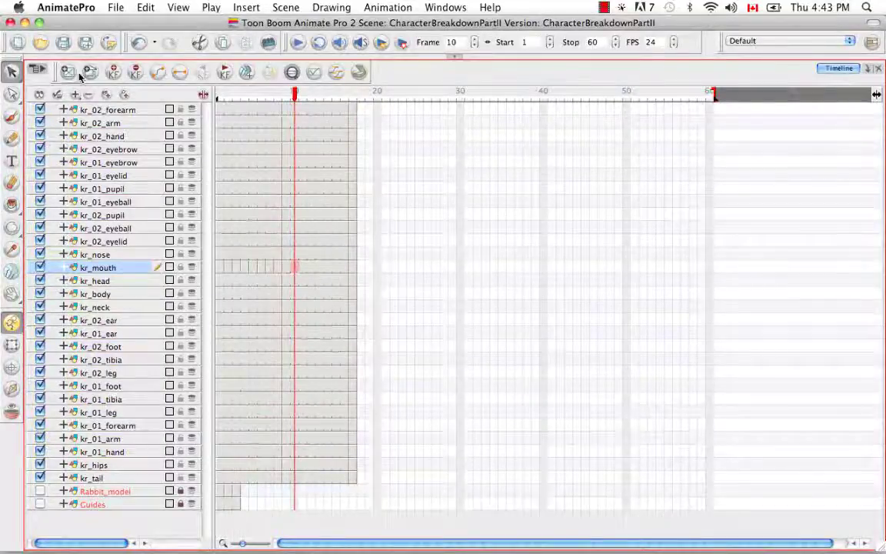
left_click(302, 267)
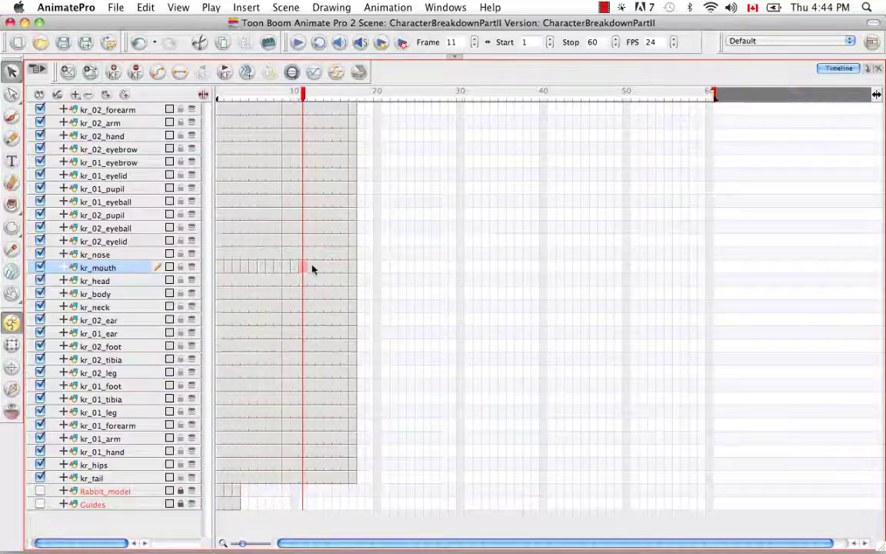
left_click(312, 267)
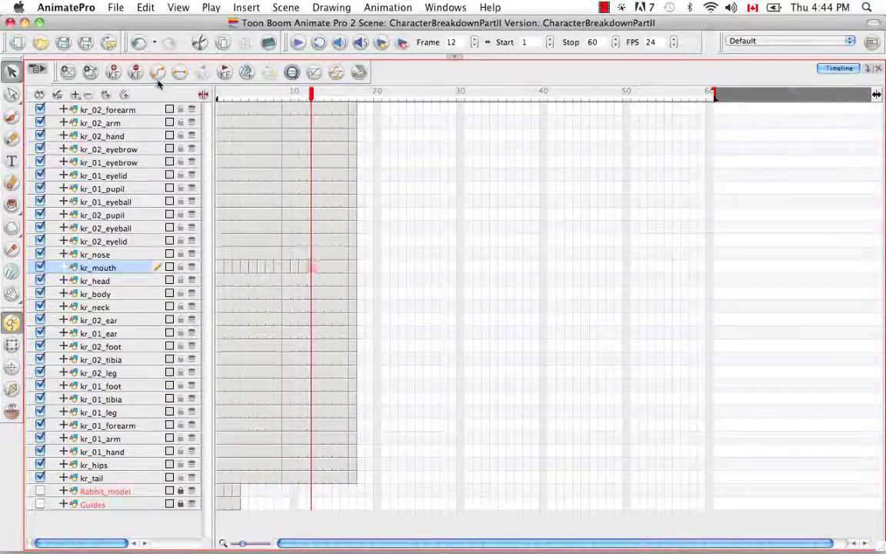
left_click(320, 267)
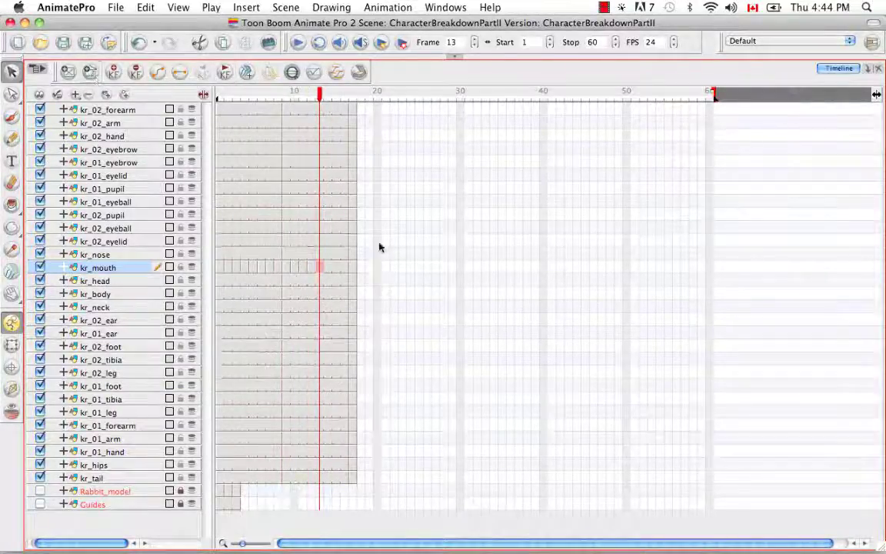
left_click(330, 267)
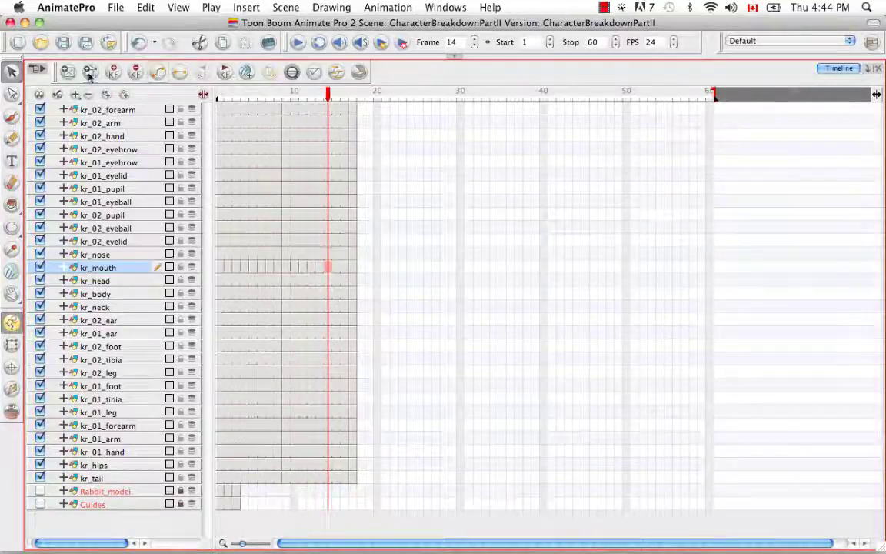
left_click(337, 267)
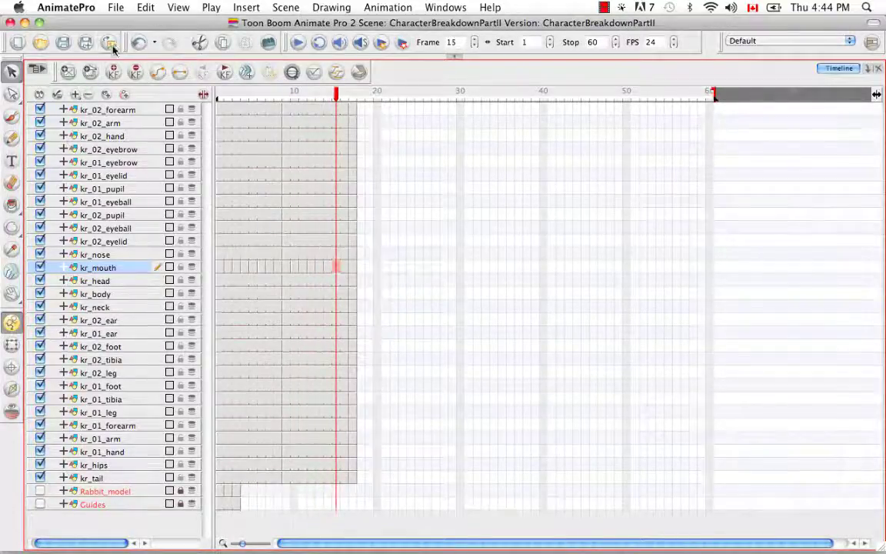
left_click(343, 268)
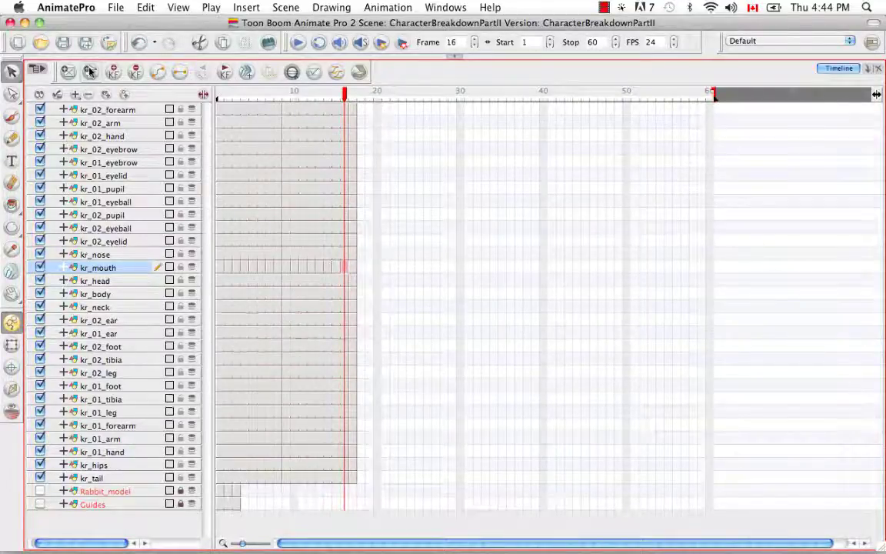
Step: Extend the exposure of all rabbit layers from kr_02_forearm to kr_tail at frame 17 to frame 20, using Overwrite
left_click(354, 99)
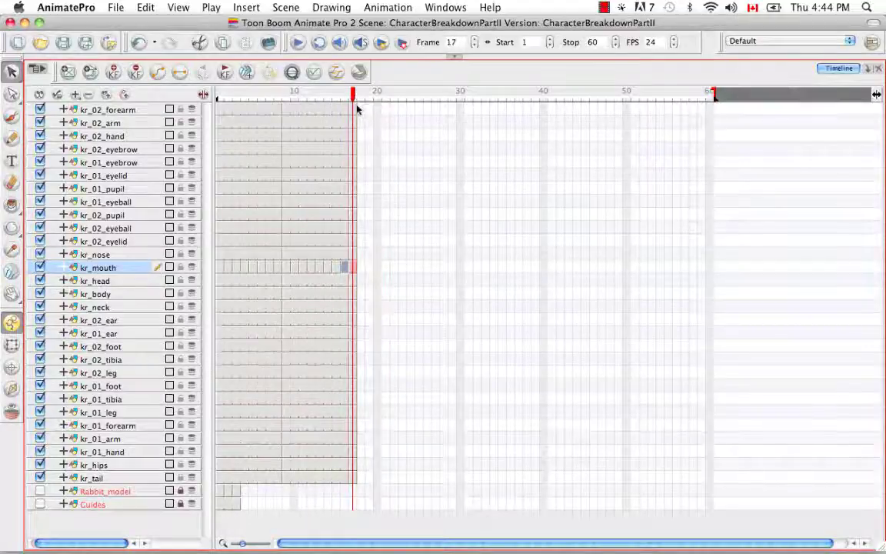
left_click(359, 99)
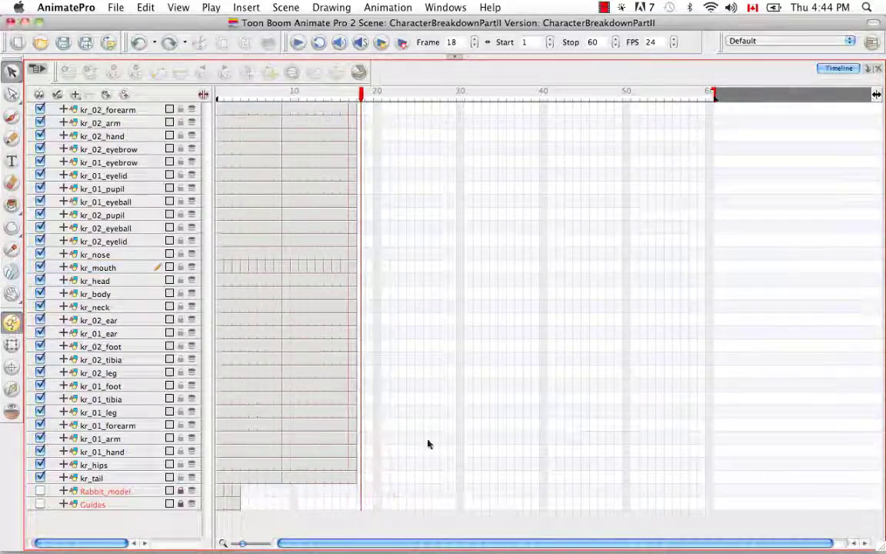
left_click(356, 109)
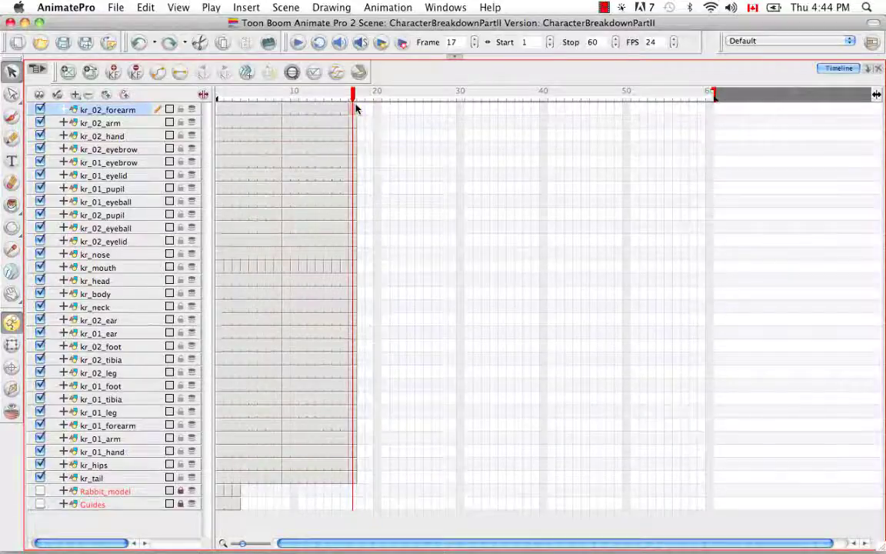
left_click(353, 482, "shift")
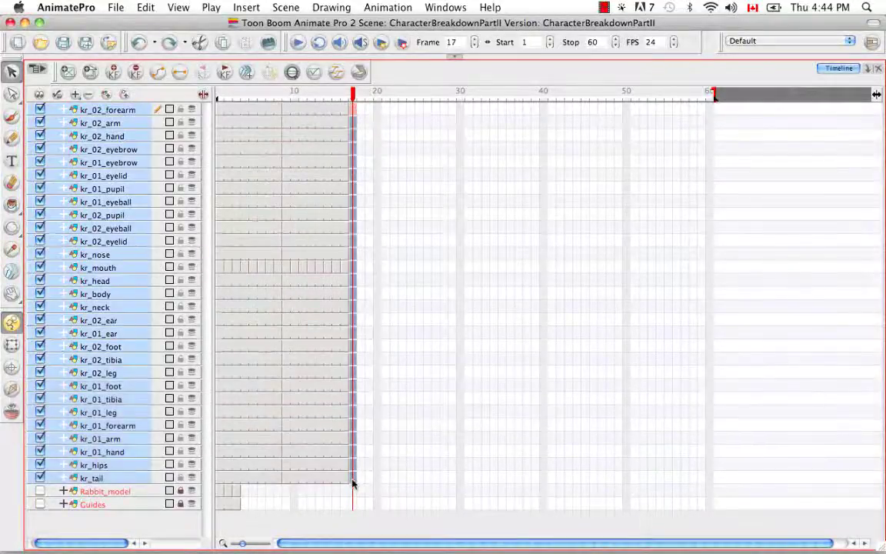
right_click(353, 481)
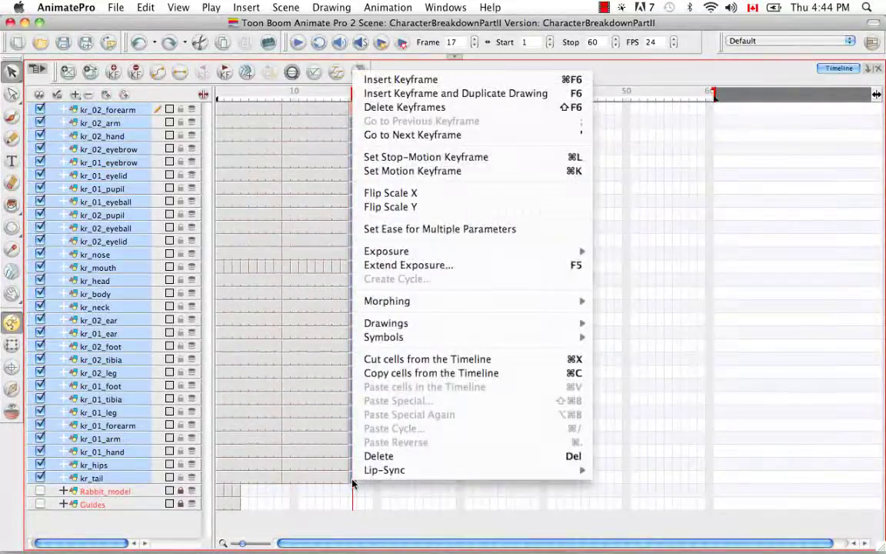
left_click(423, 266)
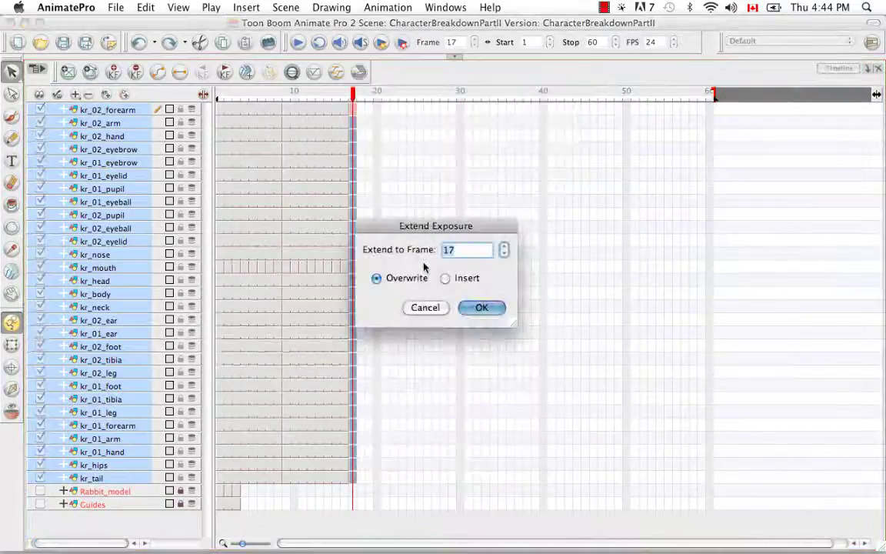
type("20")
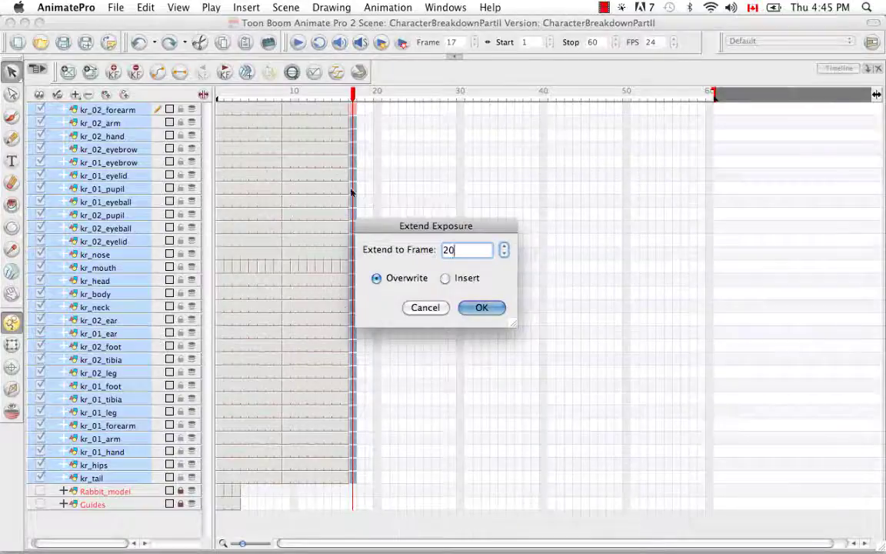
mouse_move(297, 552)
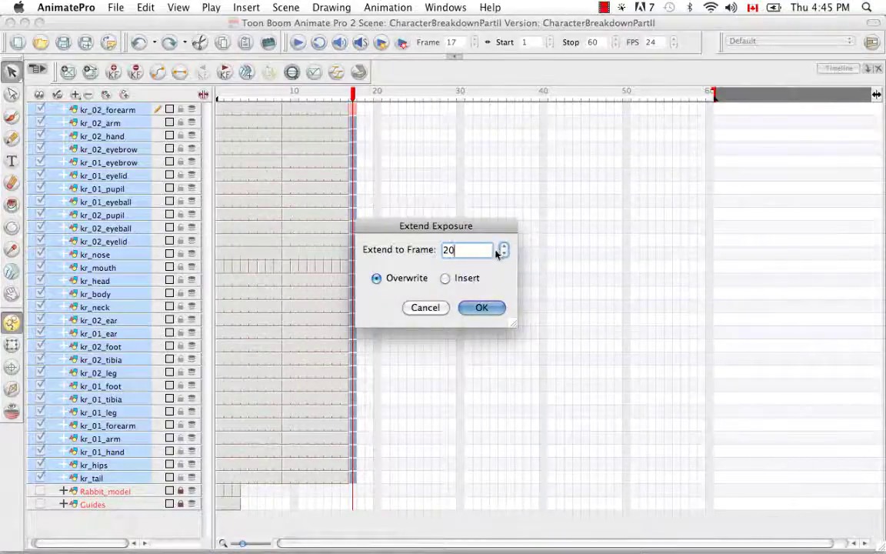
left_click(468, 313)
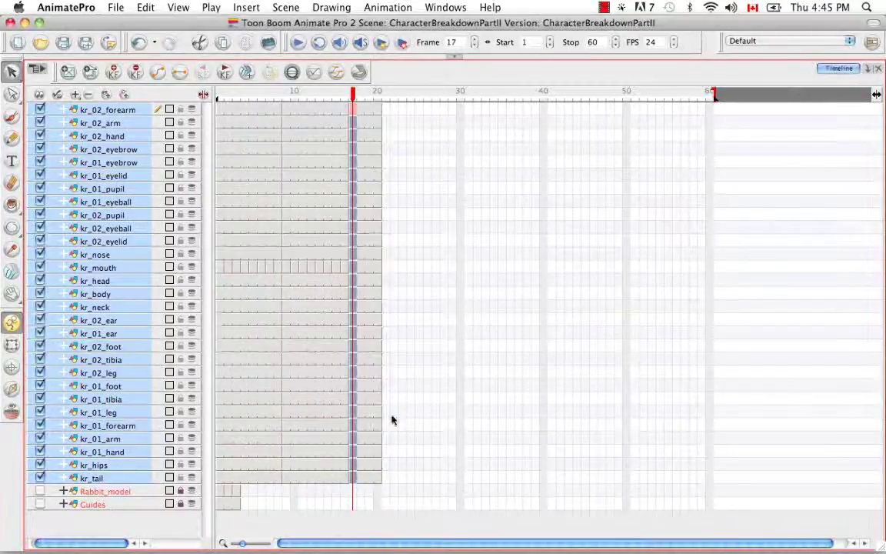
Step: Duplicate the kr_mouth drawing individually on frames 17 through 20 of the third pose
left_click(376, 267)
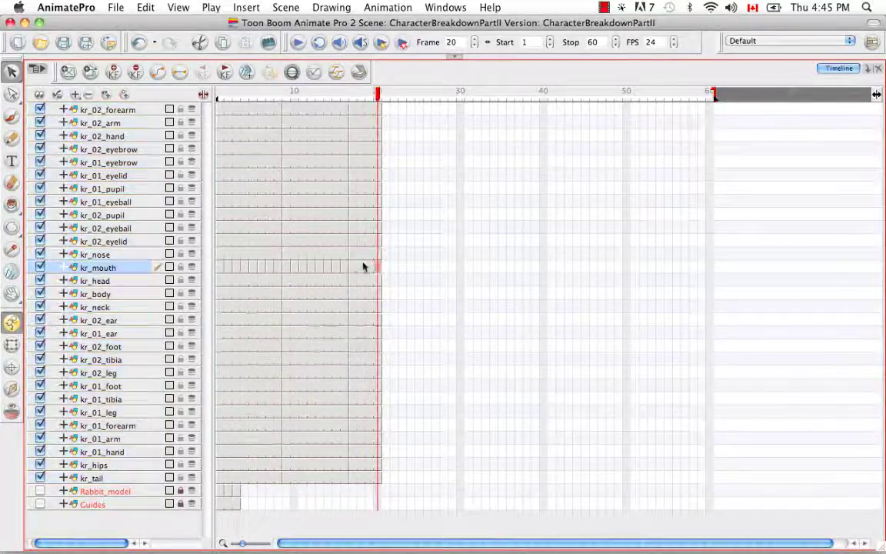
left_click(353, 268)
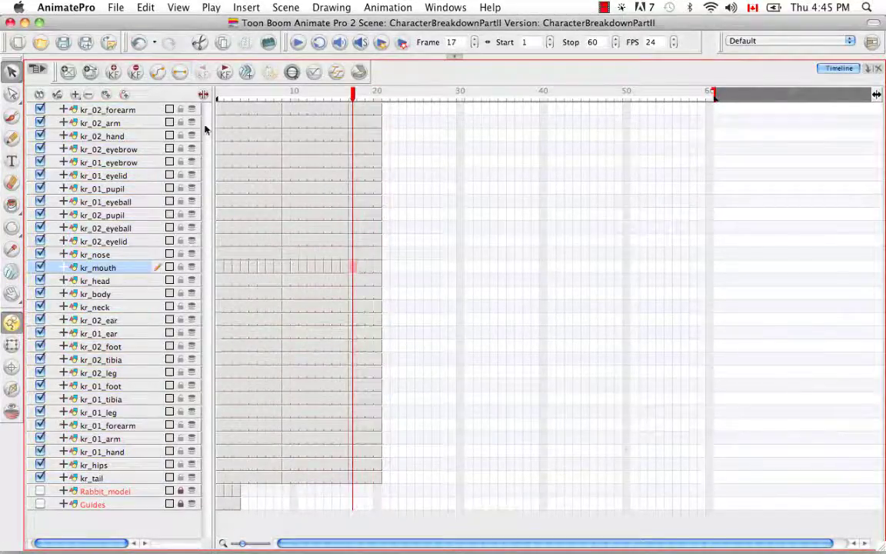
left_click(365, 268)
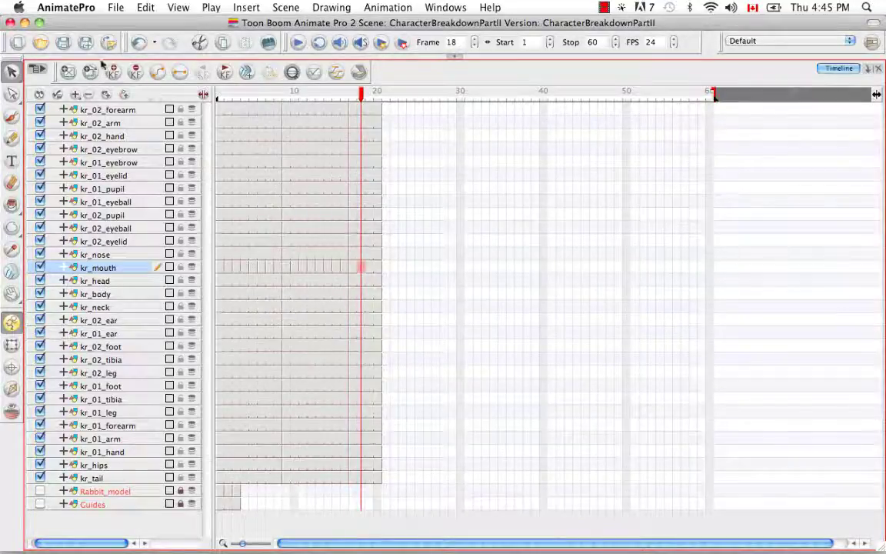
left_click(370, 267)
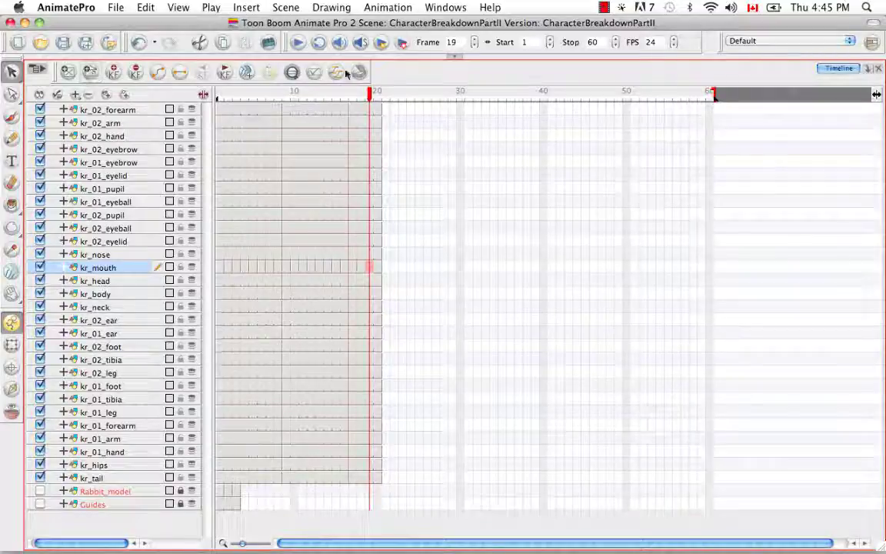
left_click(377, 268)
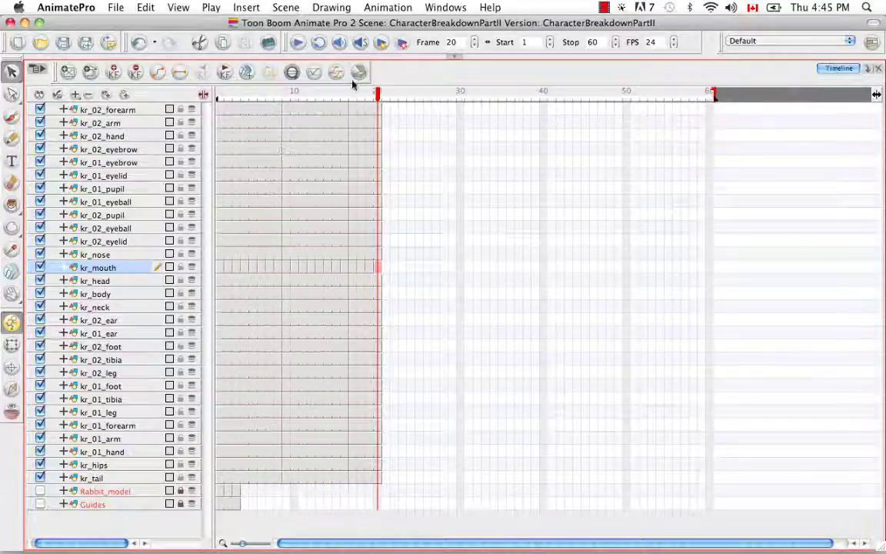
Step: Restore the views around the timeline and show the Library's drawing substitution for kr_mouth at frame 2
left_click(454, 56)
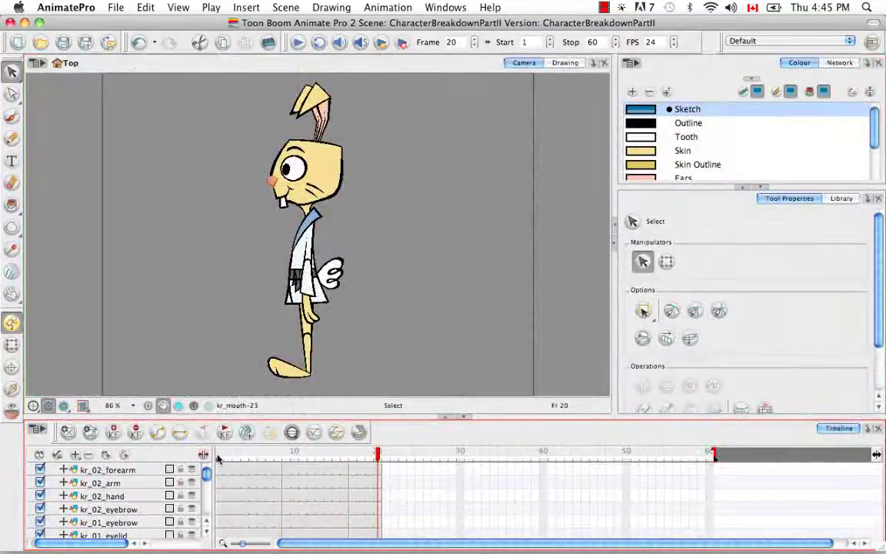
left_click_drag(218, 460, 206, 485)
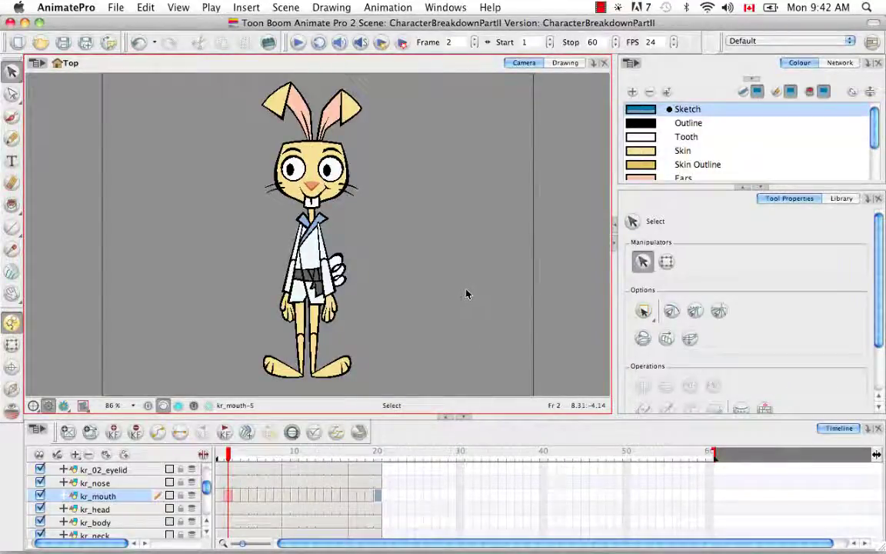
left_click(845, 200)
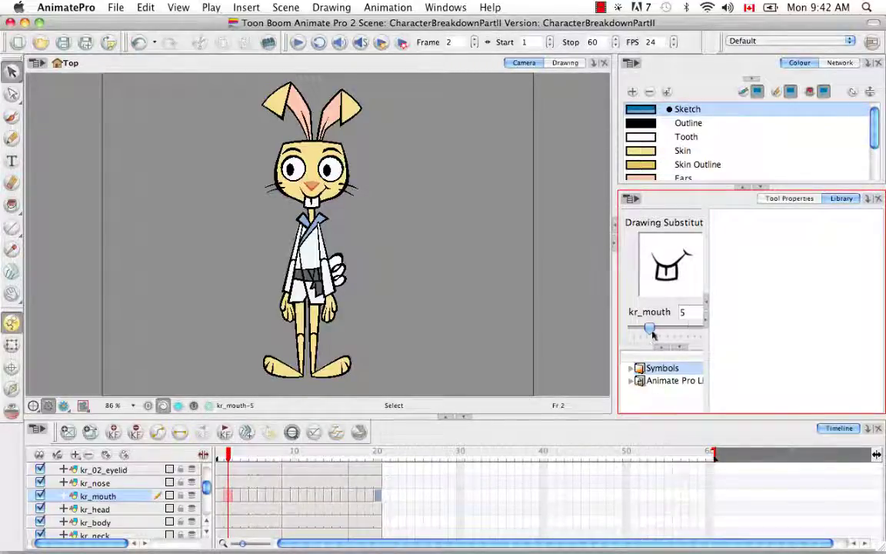
Step: Preview the kr_mouth substitutions at frame 2 from the empty cell through drawings 1 to 4, returning to drawing 5
left_click_drag(650, 327, 633, 329)
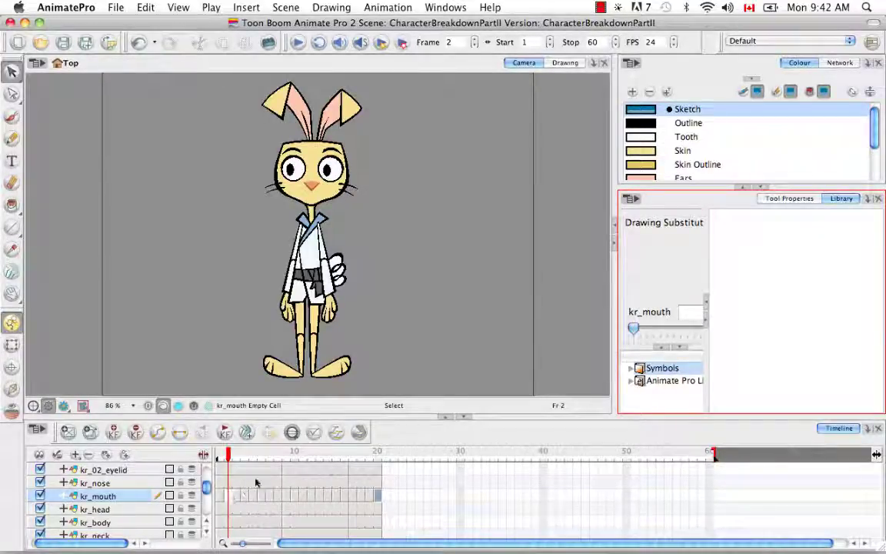
left_click_drag(636, 329, 639, 329)
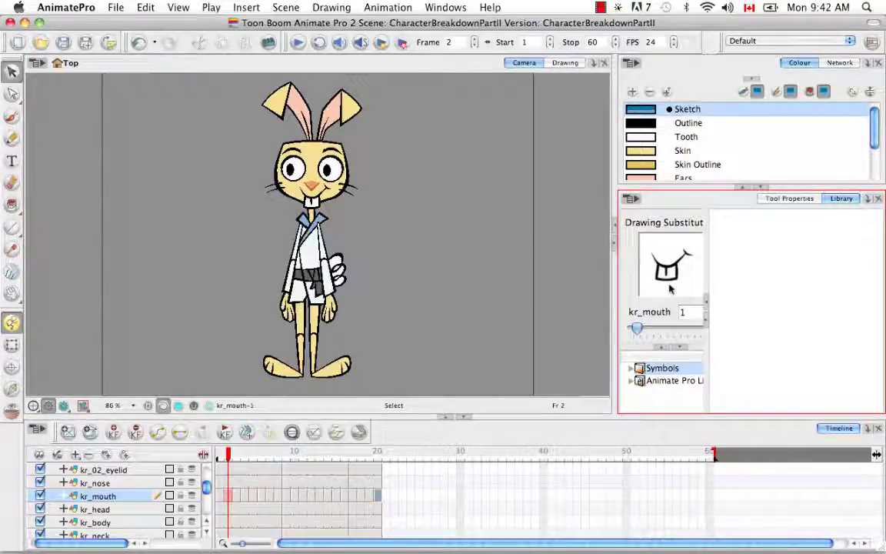
left_click_drag(635, 329, 640, 329)
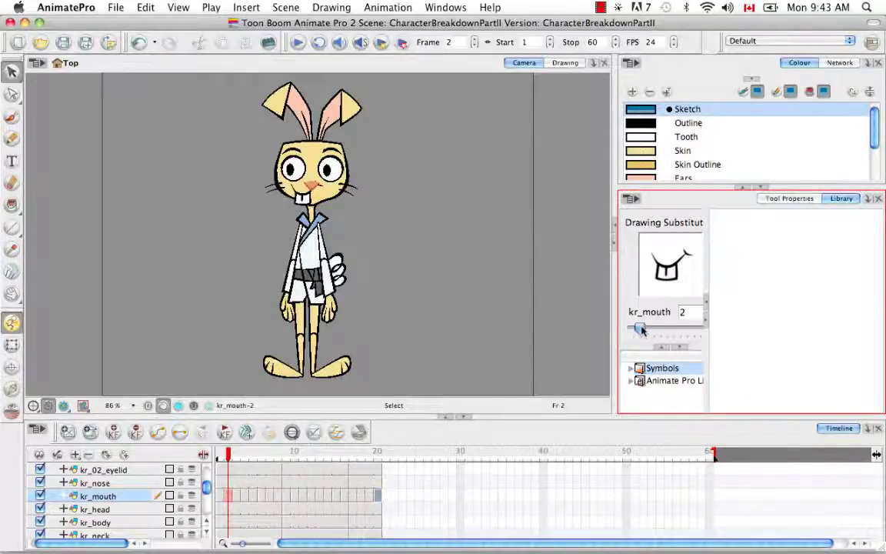
left_click_drag(641, 329, 643, 328)
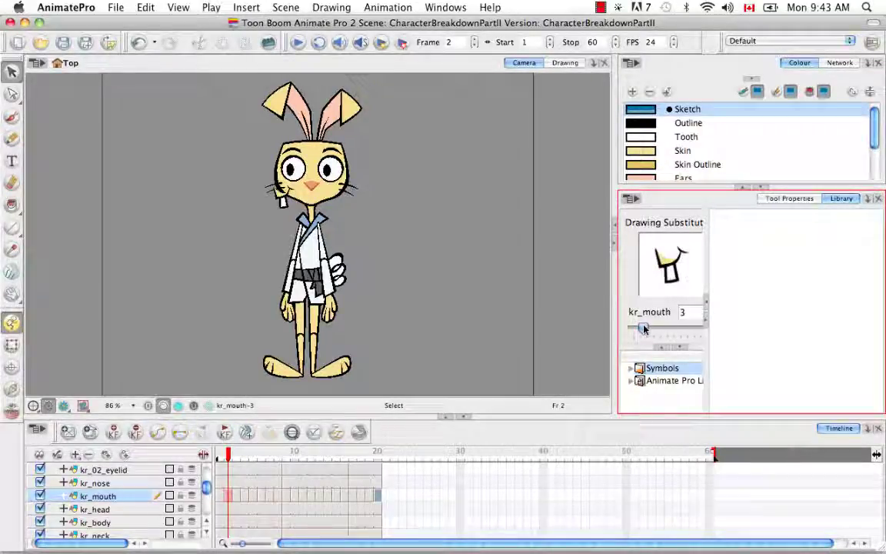
left_click_drag(643, 329, 646, 329)
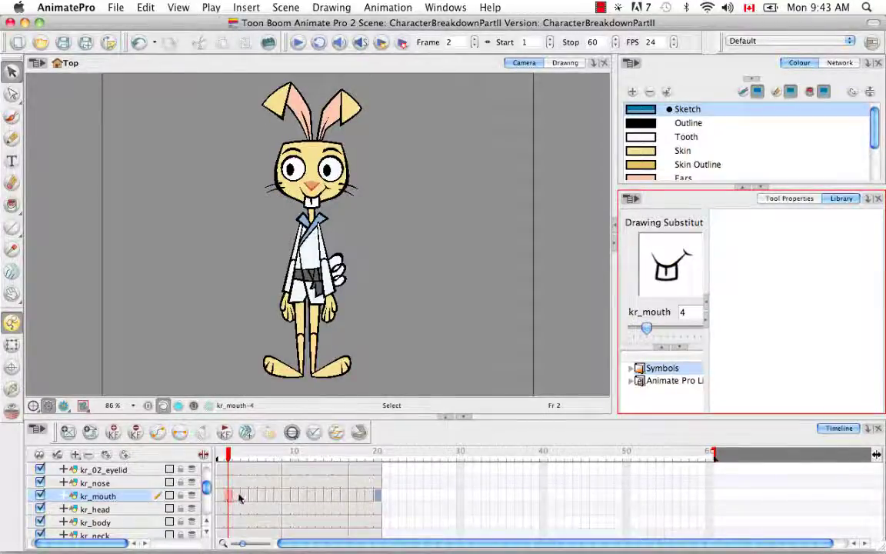
left_click_drag(650, 329, 654, 329)
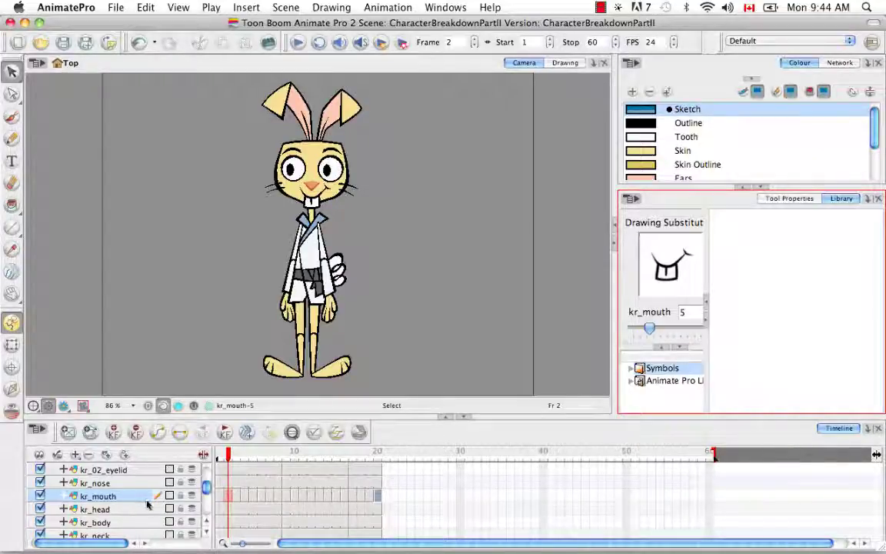
Step: Rename the kr_mouth drawing at frame 1 as f1
left_click(221, 498)
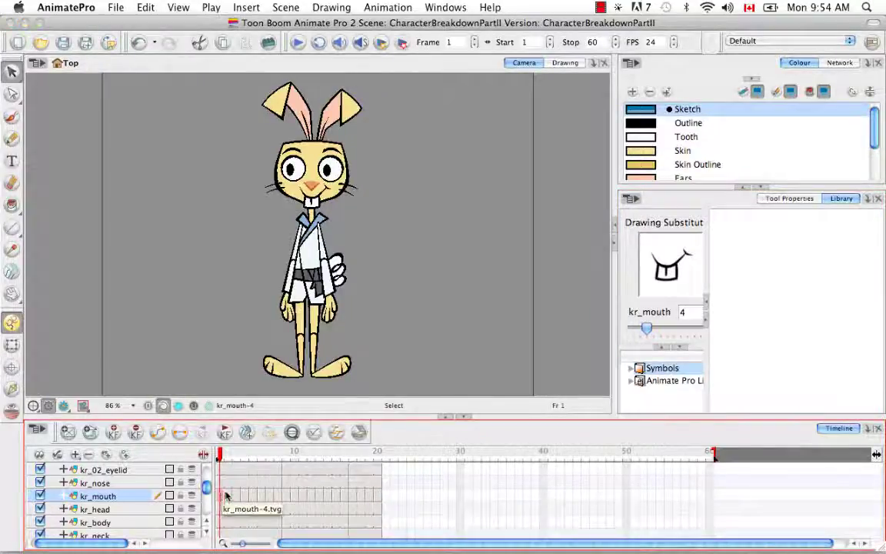
left_click(336, 9)
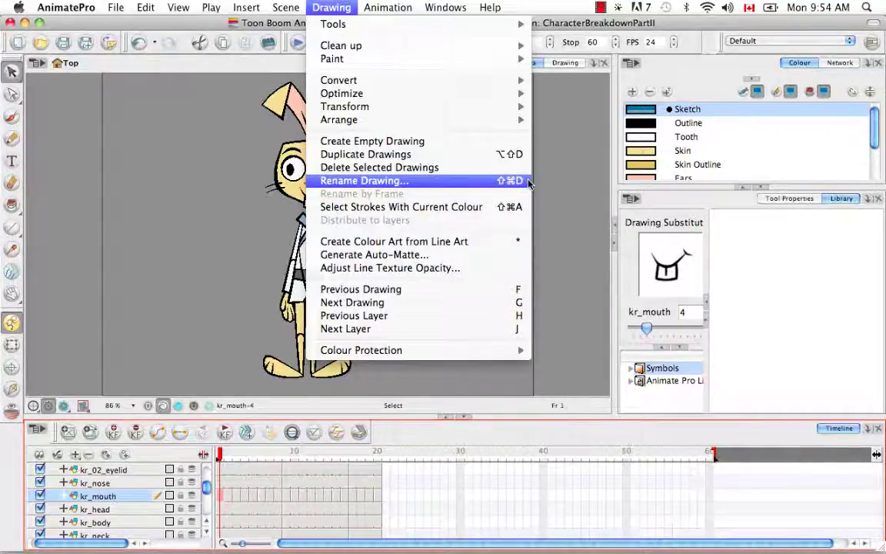
left_click(528, 180)
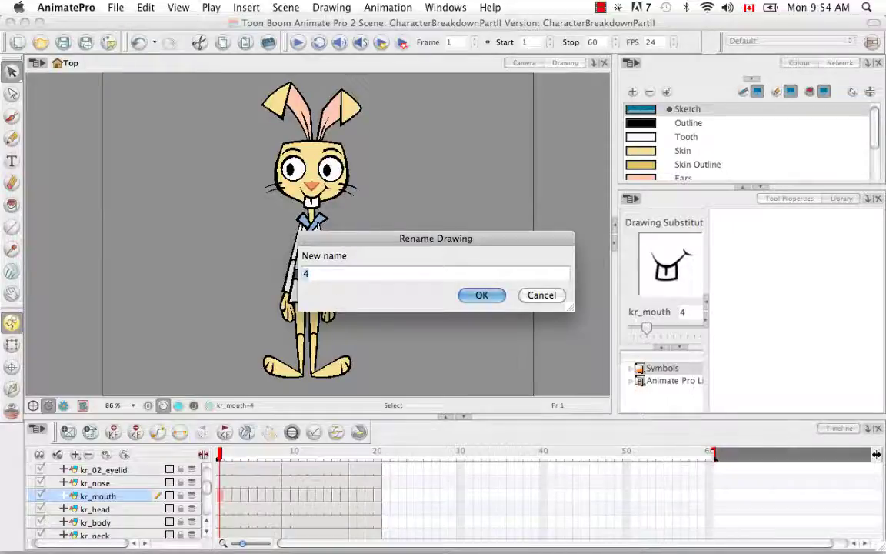
key("BackSpace")
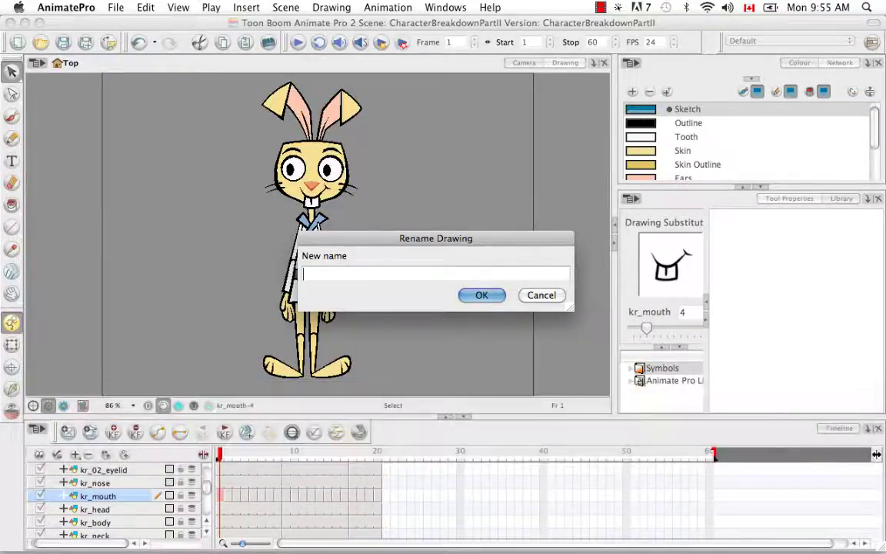
type("f1")
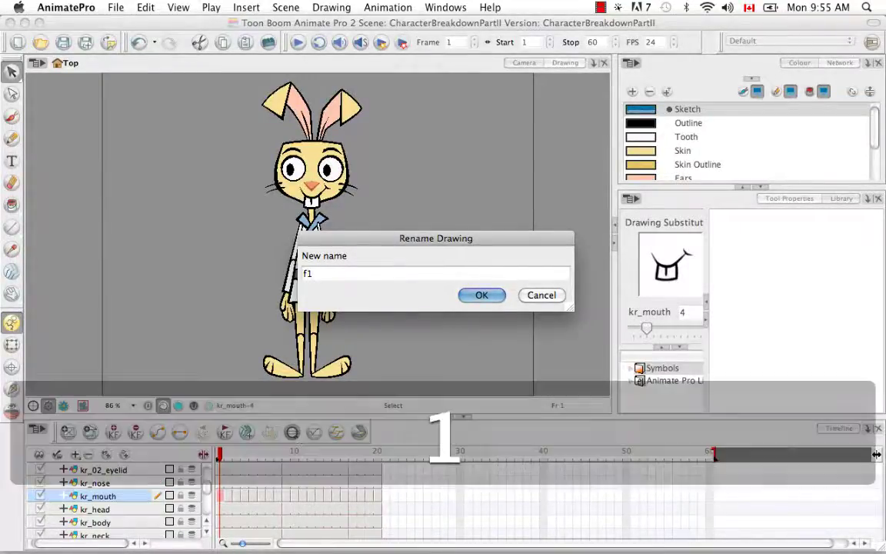
left_click(482, 296)
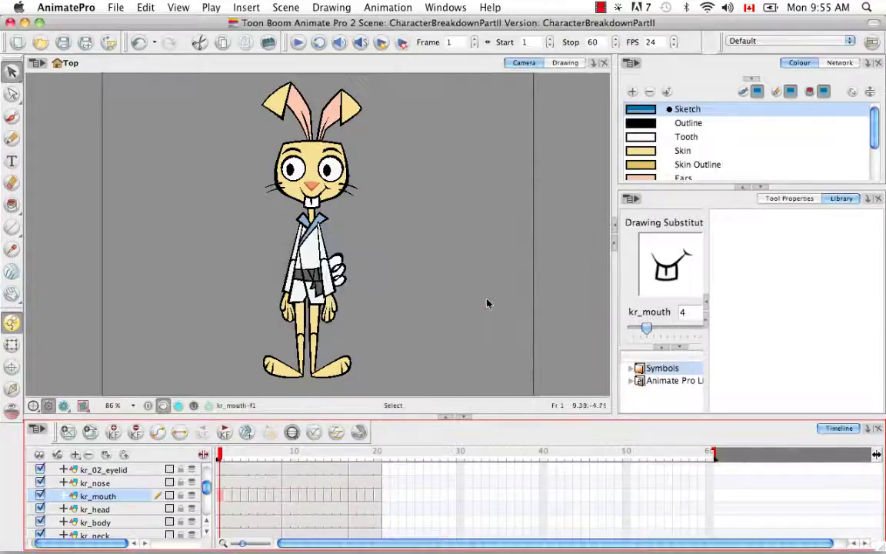
Step: Rename the kr_mouth drawing at frame 2 as f2
left_click(230, 498)
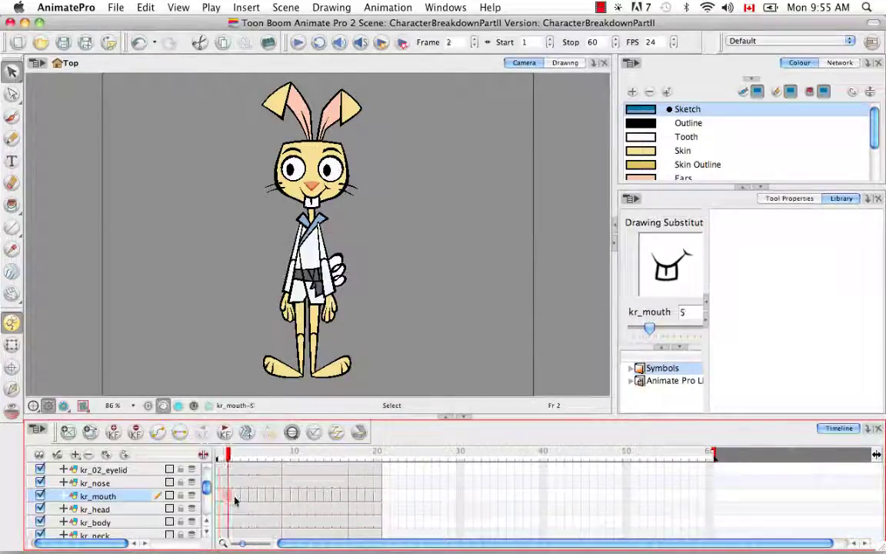
left_click(331, 8)
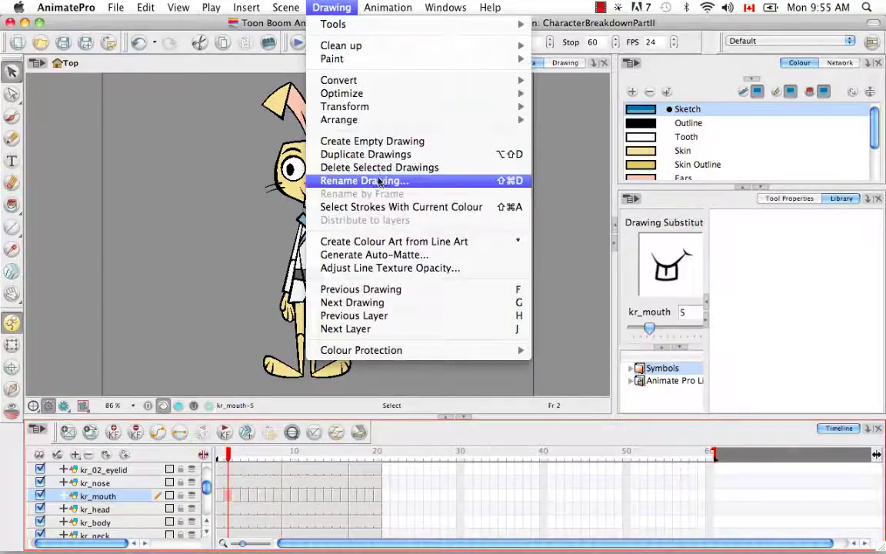
left_click(354, 180)
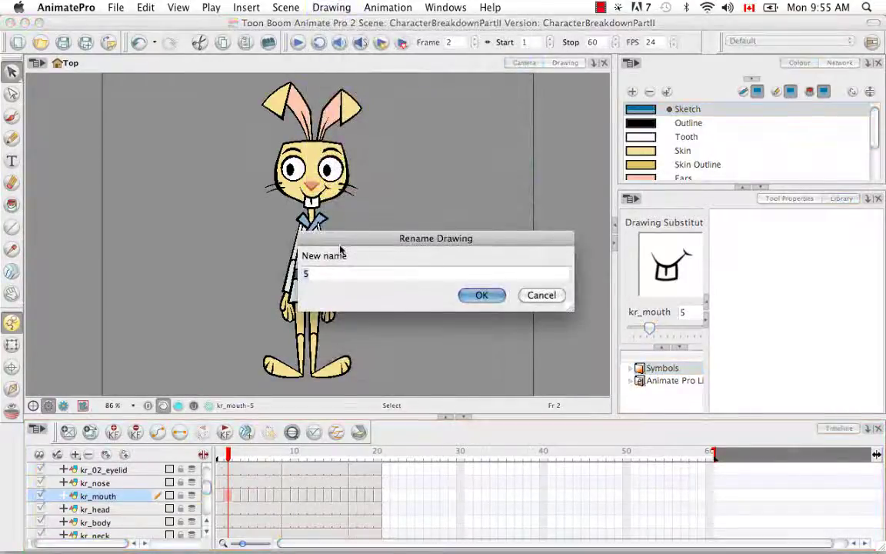
key("BackSpace")
type("f2")
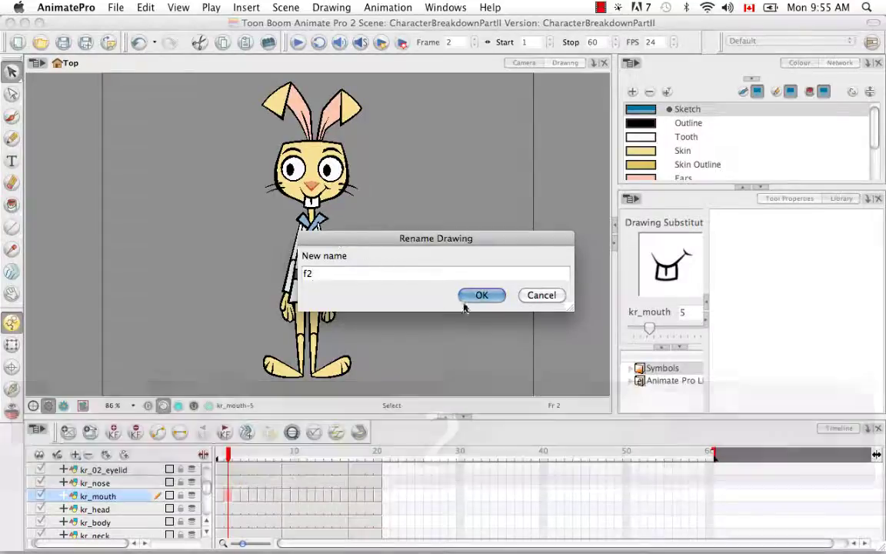
left_click(473, 298)
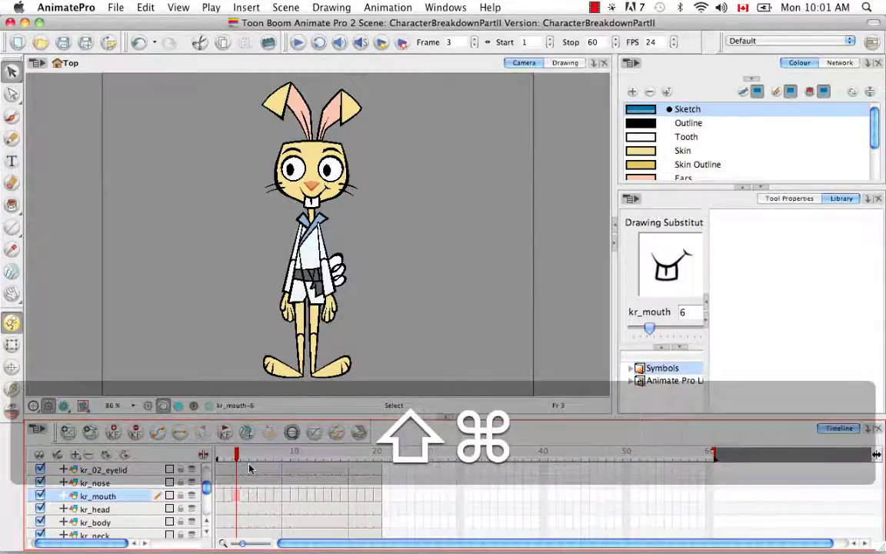
Step: Rename the kr_mouth drawing at frame 3 as f3
key("shift+super+d")
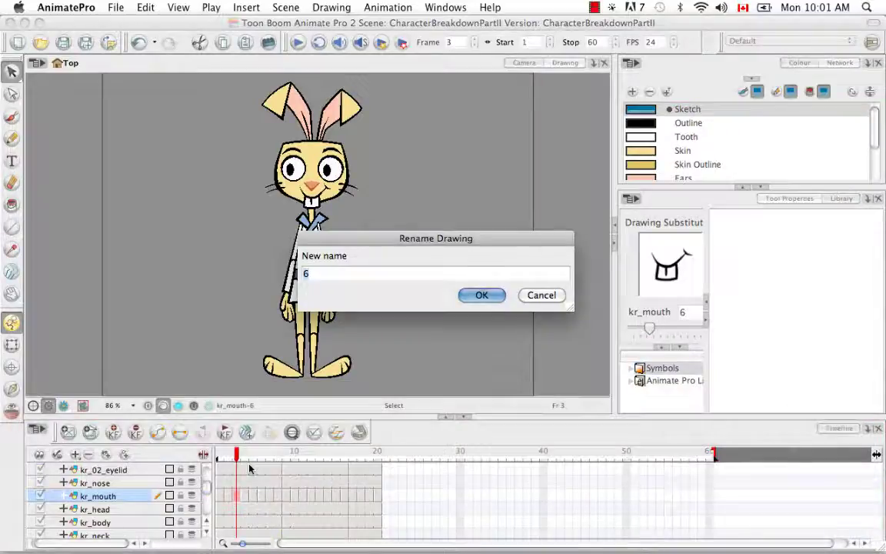
type("f3")
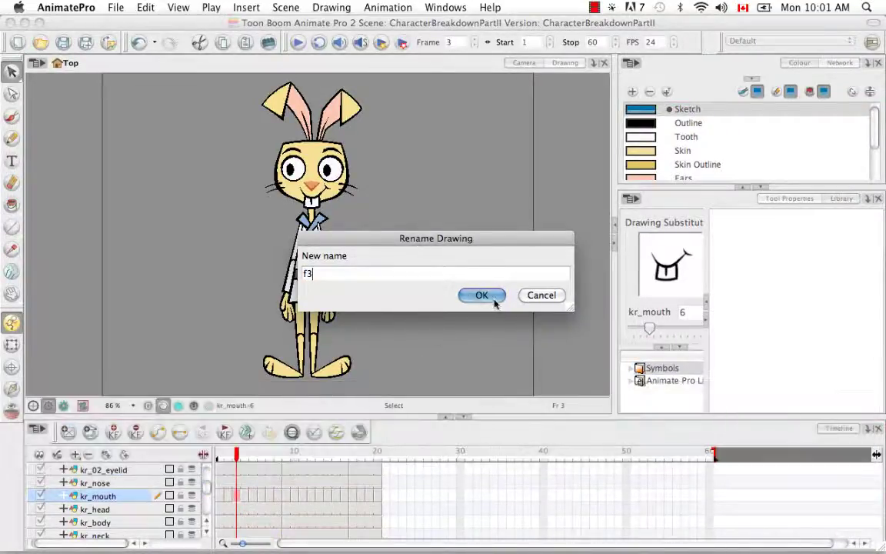
left_click(494, 302)
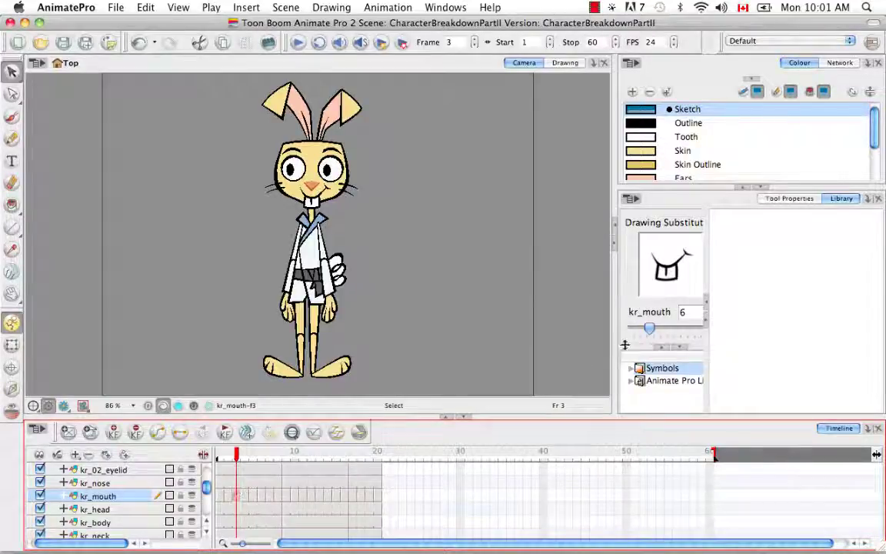
Step: Preview kr_mouth drawing substitution 7 at frame 3, returning to drawing f3
mouse_move(649, 329)
left_mouse_down()
mouse_move(722, 330)
mouse_move(615, 331)
mouse_move(647, 329)
left_mouse_up()
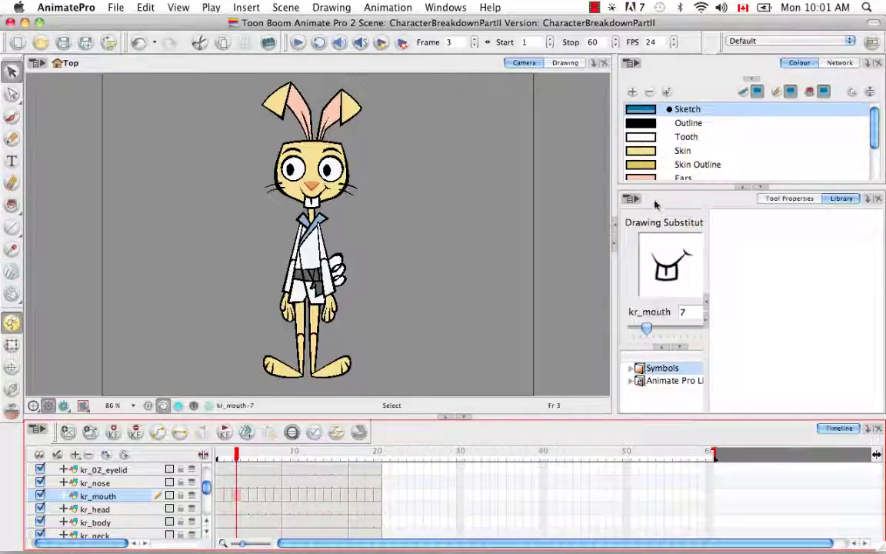
left_click_drag(646, 329, 723, 333)
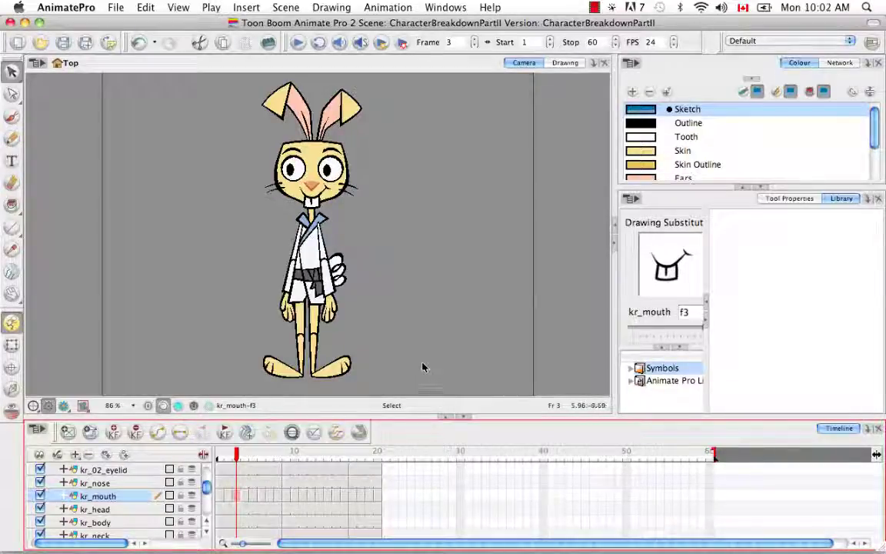
Step: Switch from the Camera view to the Drawing view and display the side pose's kr_mouth drawing at frame 18
left_click(353, 458)
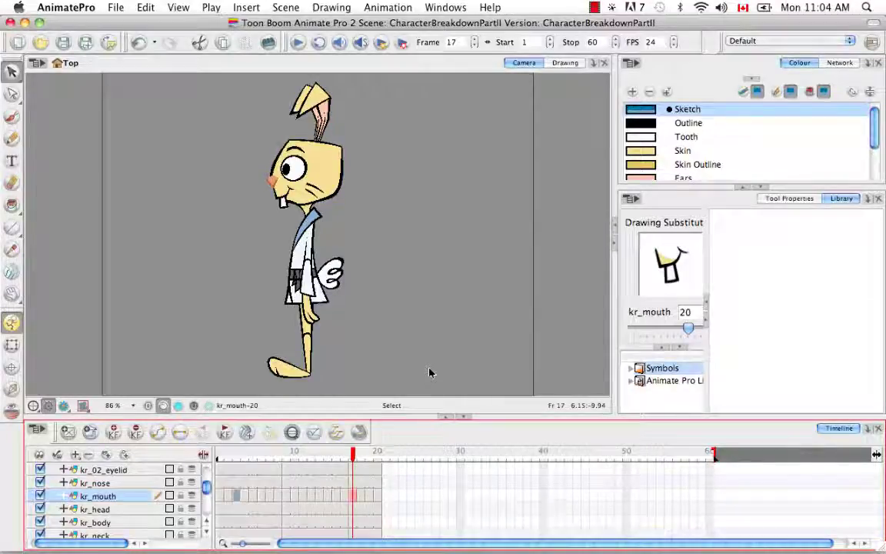
left_click(357, 510)
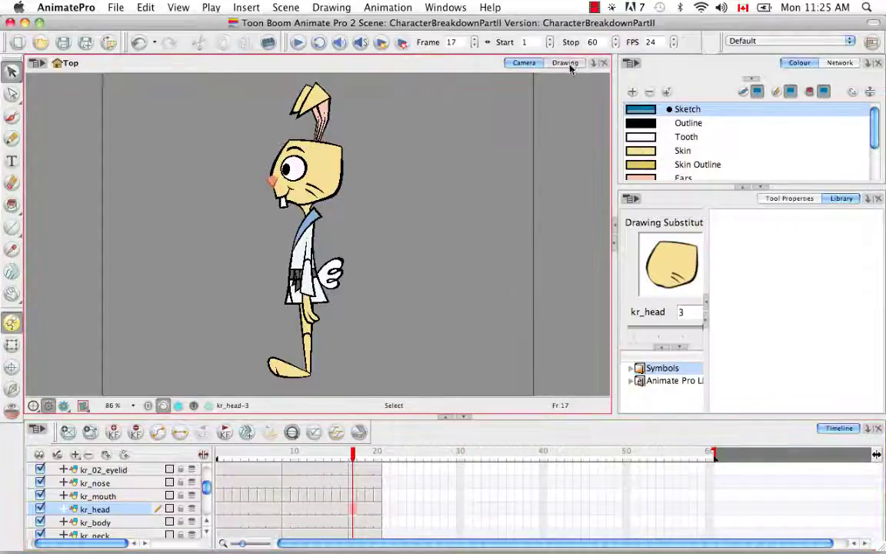
left_click(568, 63)
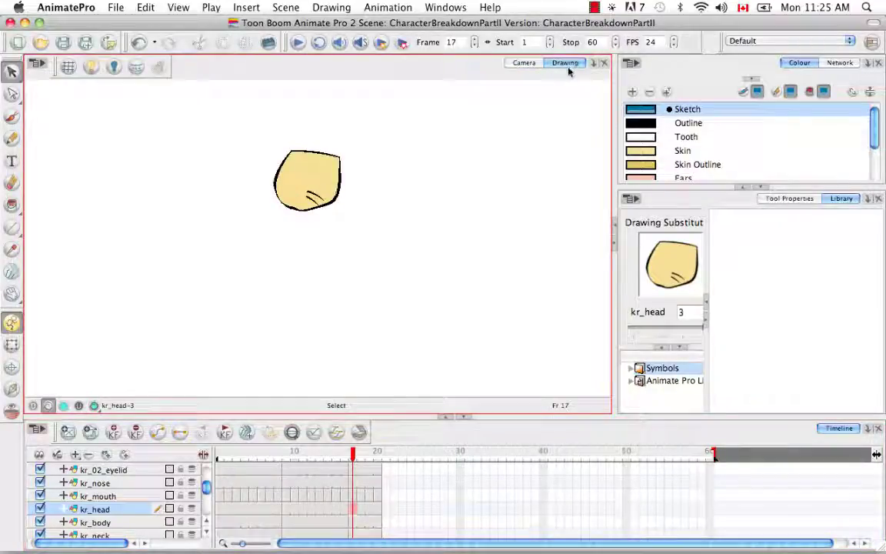
left_click(361, 498)
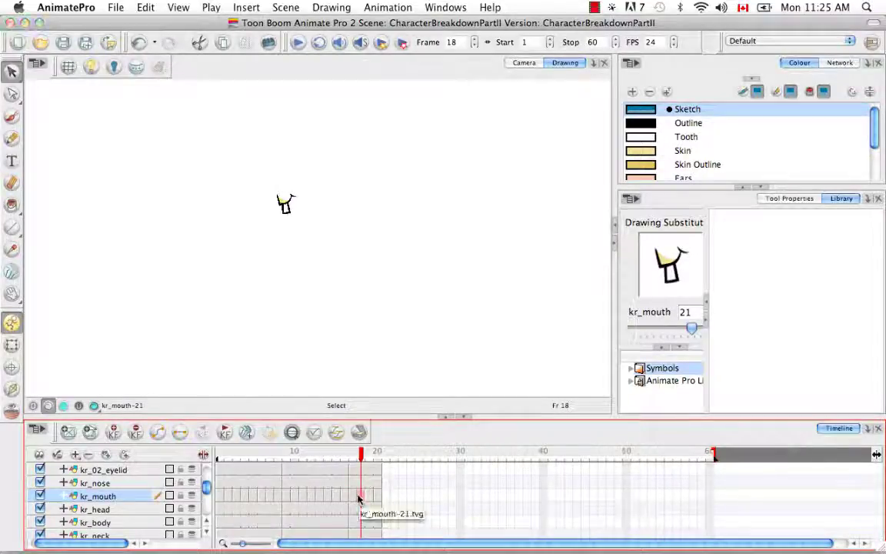
Step: Hide all layers except kr_mouth and kr_head, and turn on the light table to show the head behind the mouth
left_click(39, 455)
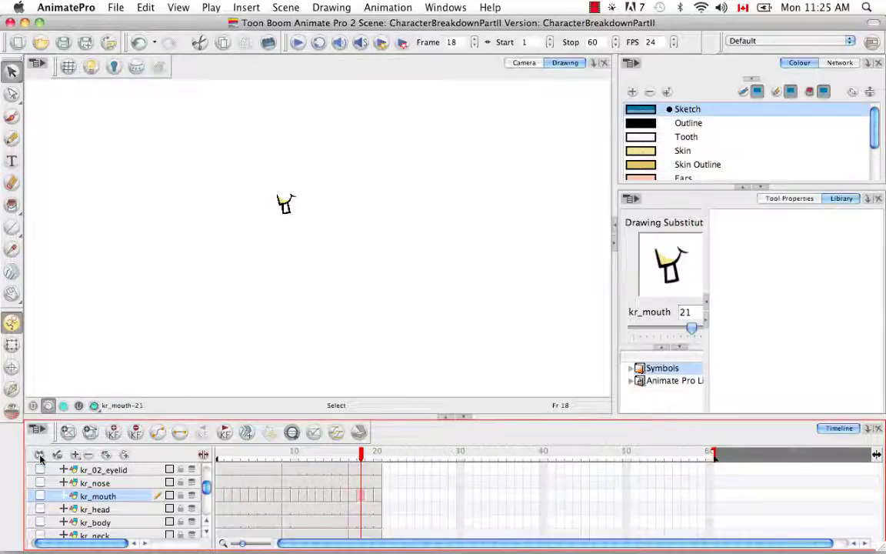
left_click(40, 497)
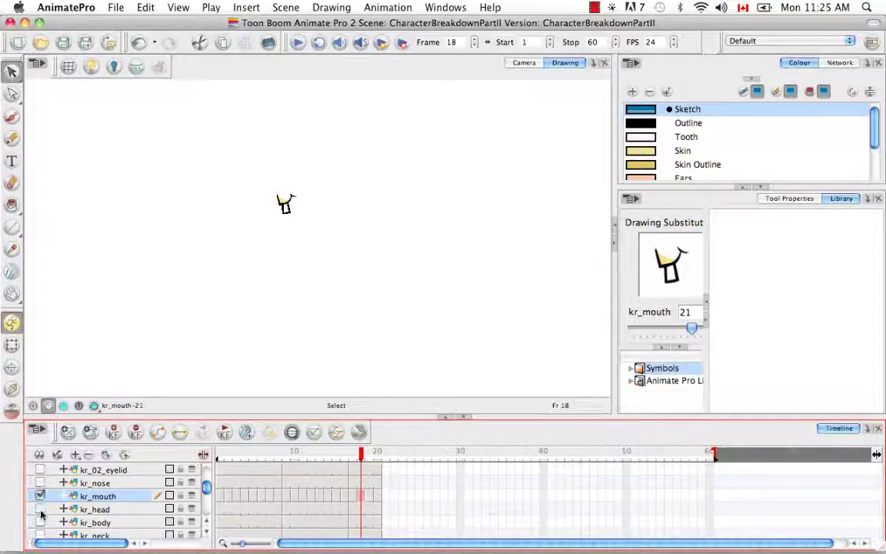
left_click(91, 67)
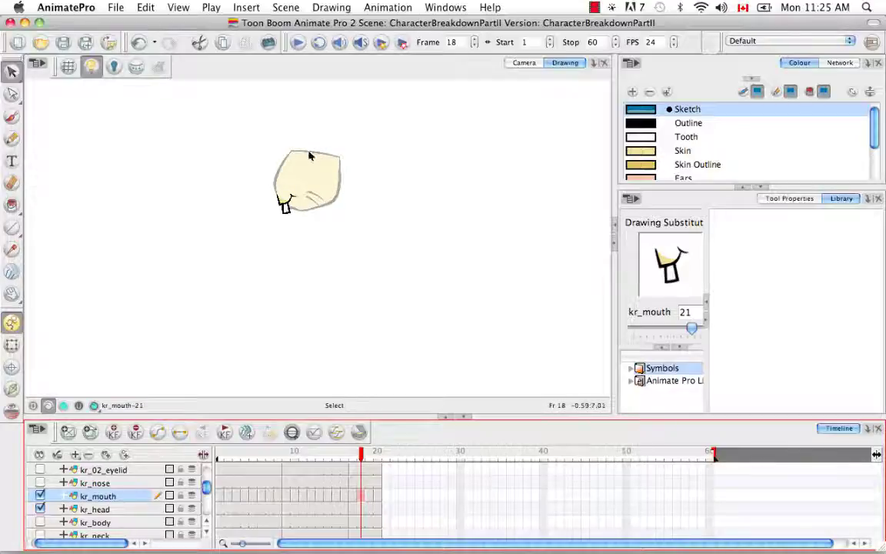
Step: Set up the Brush tool with the Rabbit Brush preset and the Outline colour for the frame 18 mouth
key("space")
left_click_drag(337, 246, 371, 297)
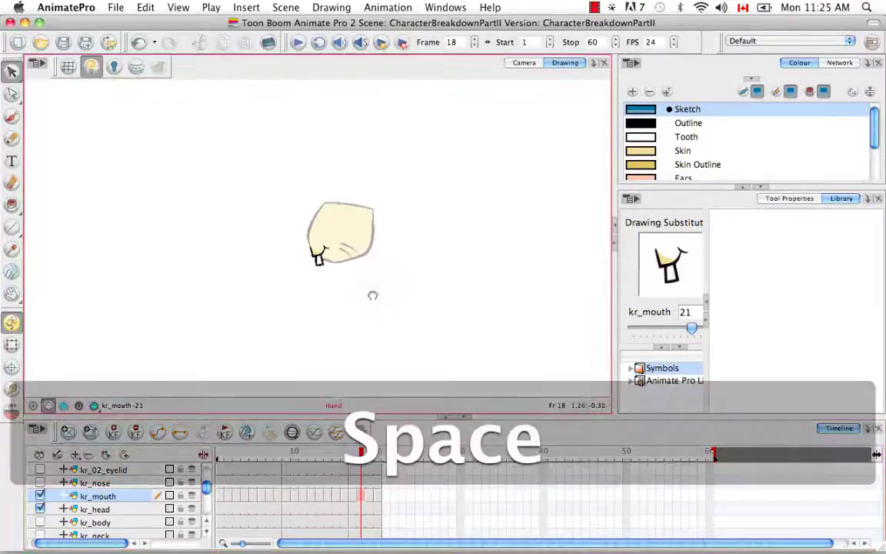
key("super+equal")
key("super+equal")
key("super+equal")
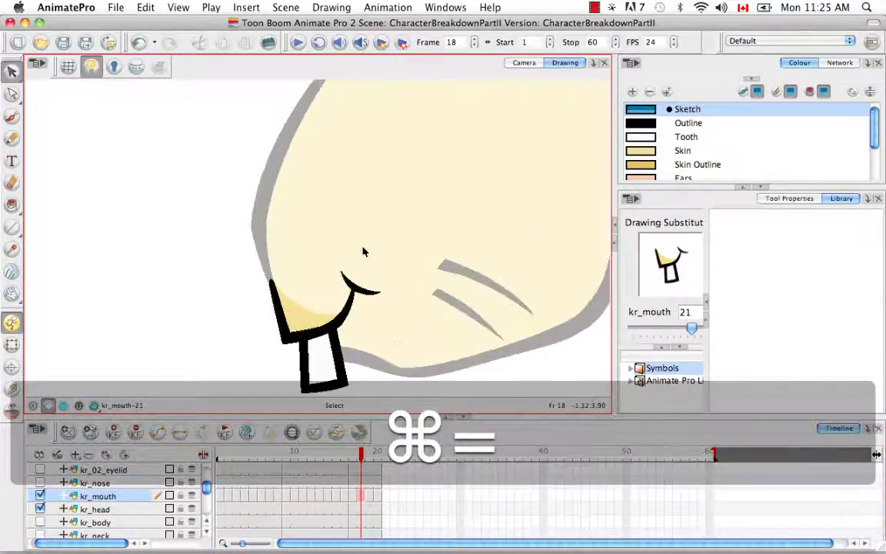
key("space")
mouse_move(422, 284)
left_mouse_down()
mouse_move(312, 214)
mouse_move(318, 246)
left_mouse_up()
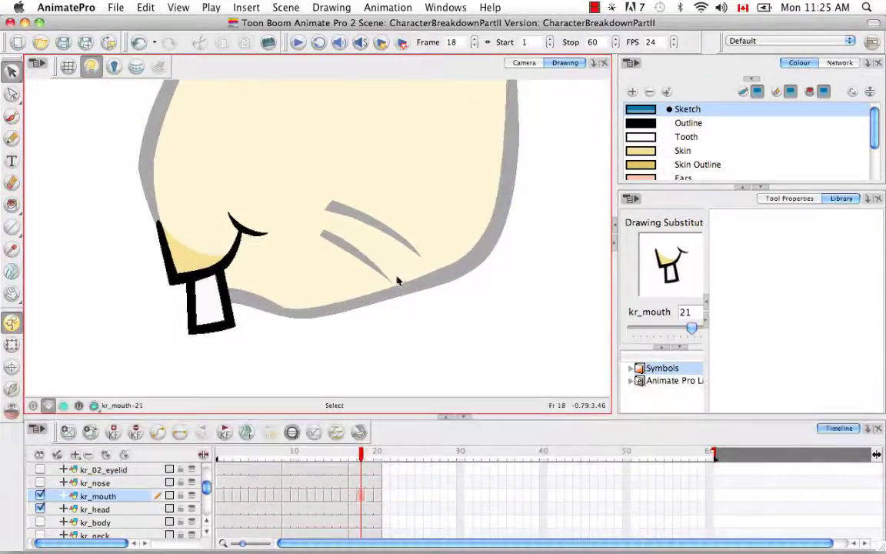
left_click(785, 199)
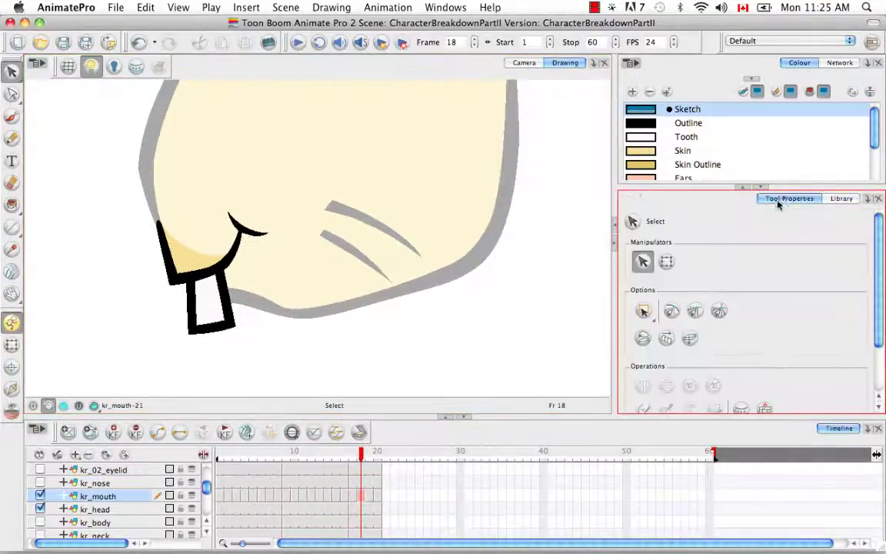
left_click(11, 117)
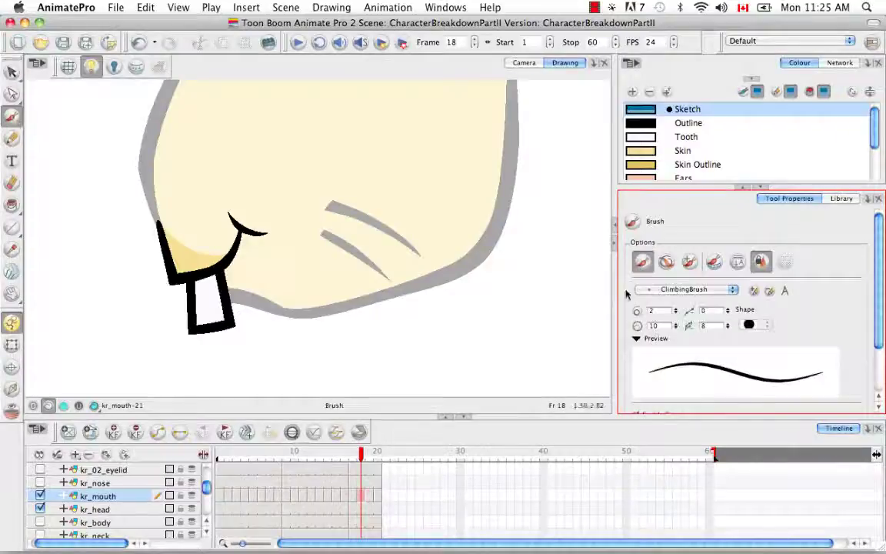
left_click(735, 294)
left_click(663, 348)
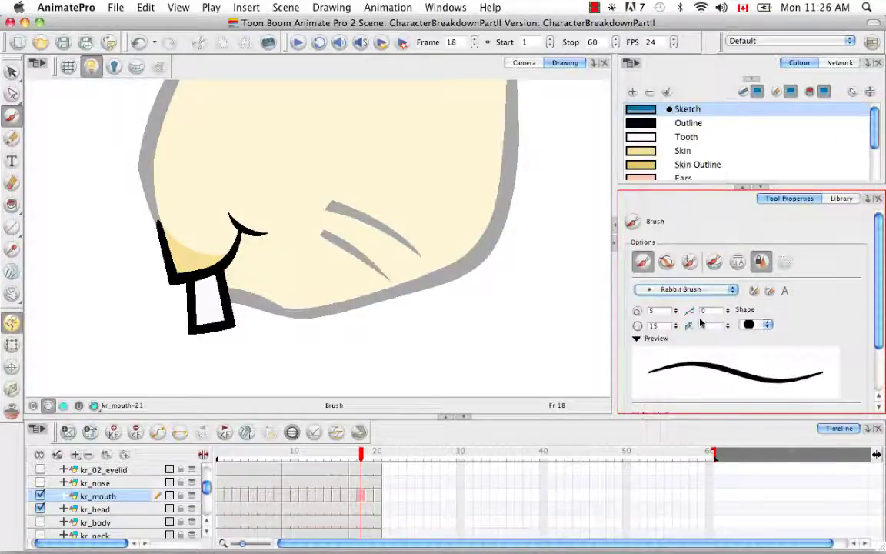
left_click(688, 123)
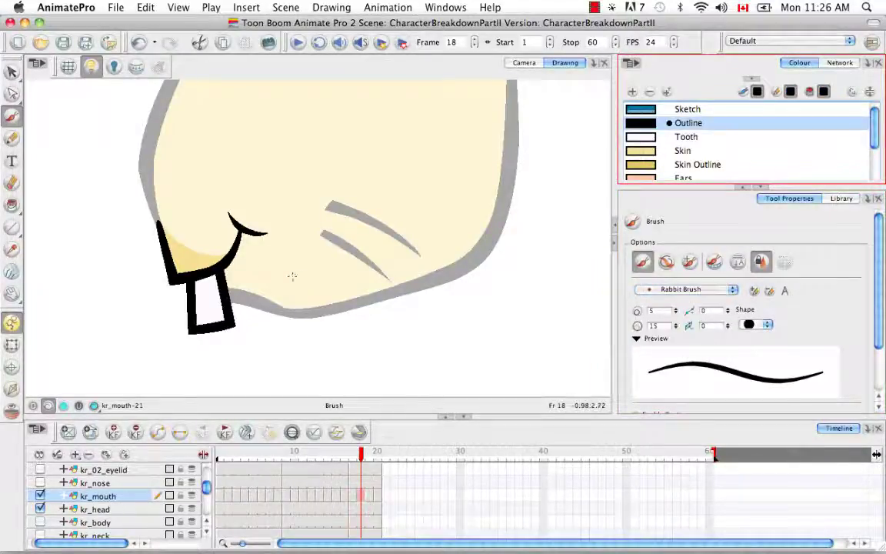
Step: Erase the tooth from the frame 18 mouth drawing and cut through the front lip line near its upper end
key("space")
left_click_drag(233, 248, 283, 266)
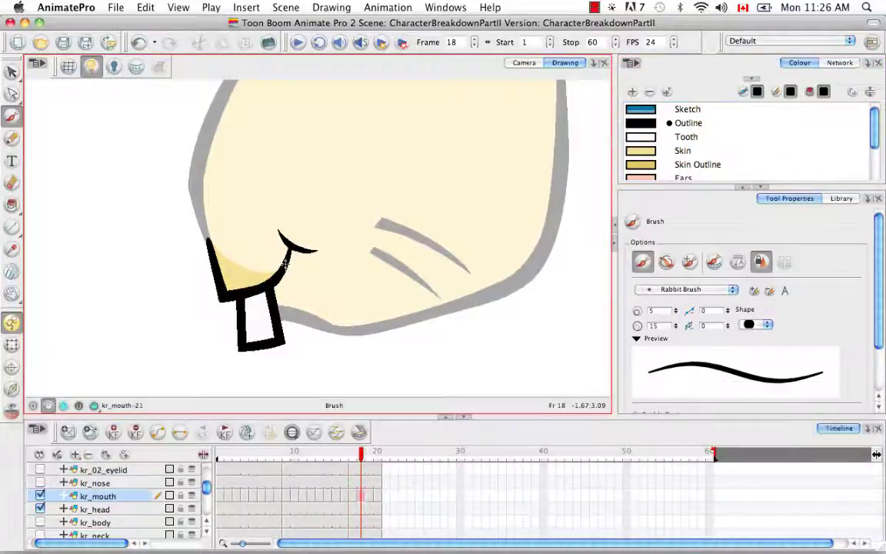
key("alt+s")
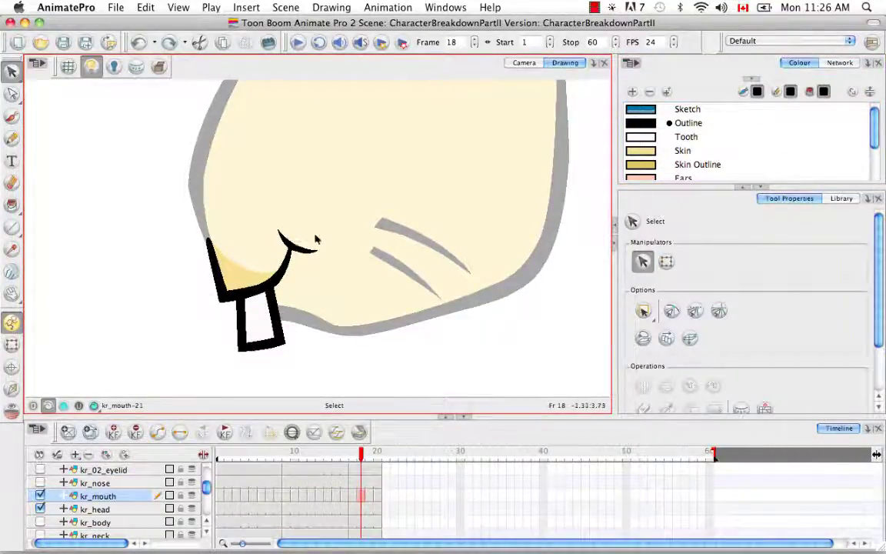
left_click(14, 183)
left_click_drag(237, 340, 296, 337)
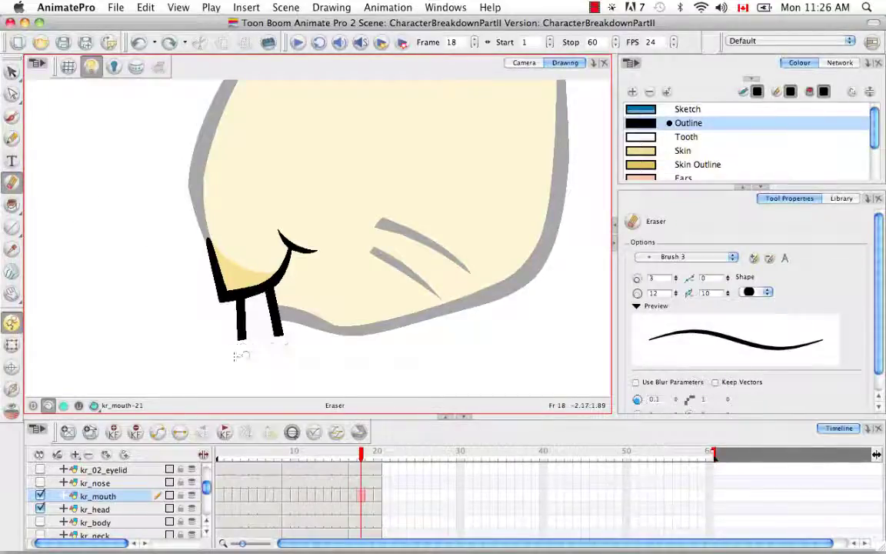
mouse_move(229, 341)
left_mouse_down()
mouse_move(294, 332)
mouse_move(236, 334)
mouse_move(275, 316)
mouse_move(231, 315)
mouse_move(235, 306)
mouse_move(274, 300)
mouse_move(271, 309)
mouse_move(281, 303)
mouse_move(245, 304)
mouse_move(287, 286)
mouse_move(245, 299)
left_mouse_up()
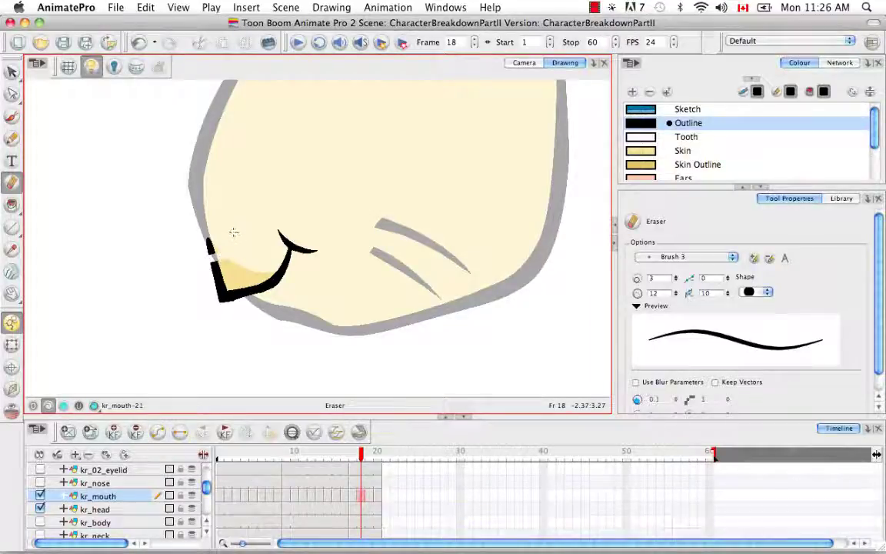
Step: Delete the cut-off upper end of the front lip line and move the remaining mouth artwork slightly up
key("super+v")
key("alt+v")
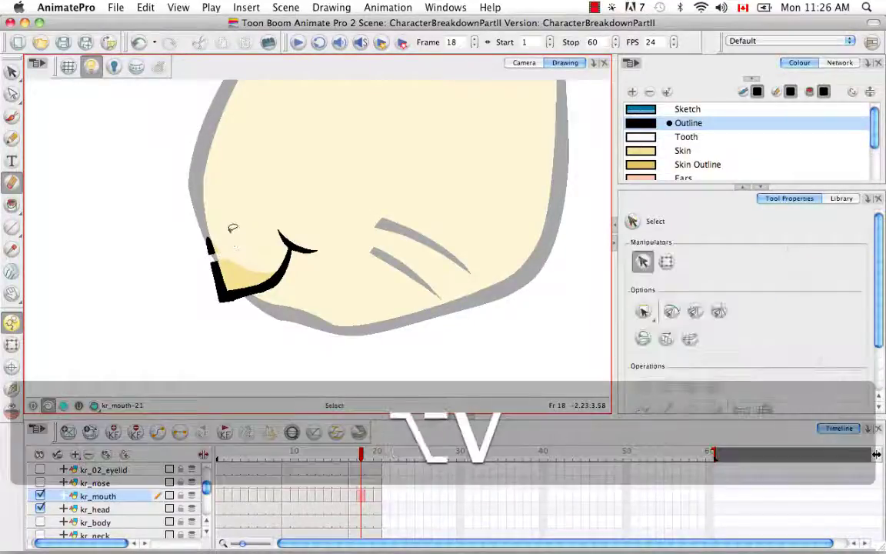
mouse_move(231, 226)
left_mouse_down()
mouse_move(194, 221)
mouse_move(224, 312)
mouse_move(233, 268)
left_mouse_up()
key("BackSpace")
left_click(229, 312)
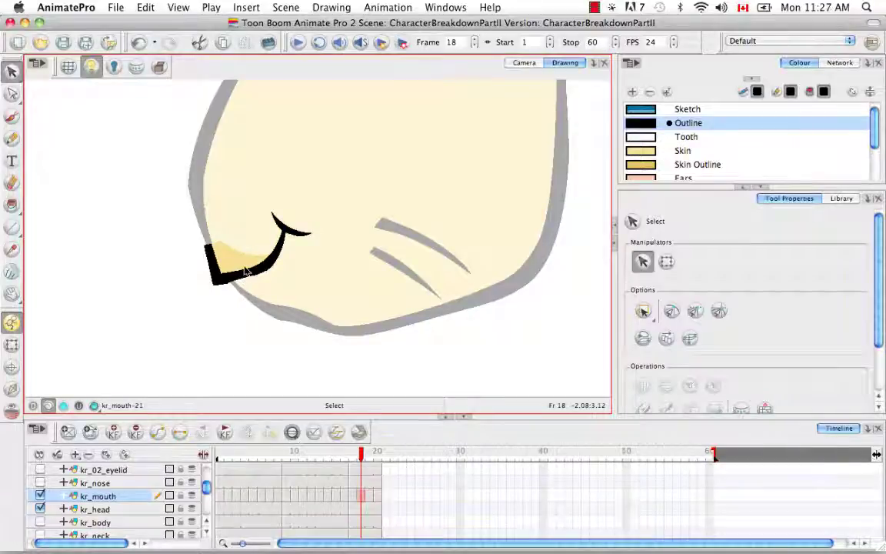
Step: Show the onion skin so the neighbouring mouth drawings serve as reference
left_click(146, 8)
mouse_move(176, 8)
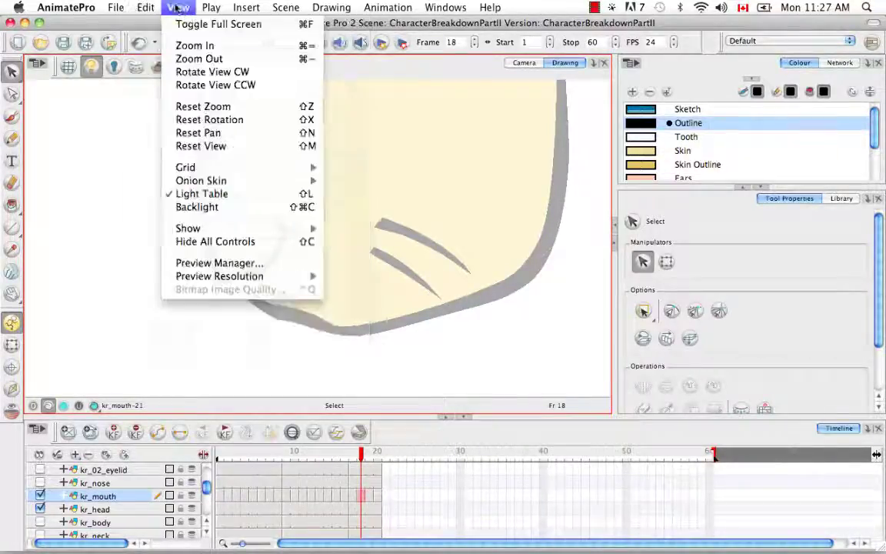
mouse_move(243, 185)
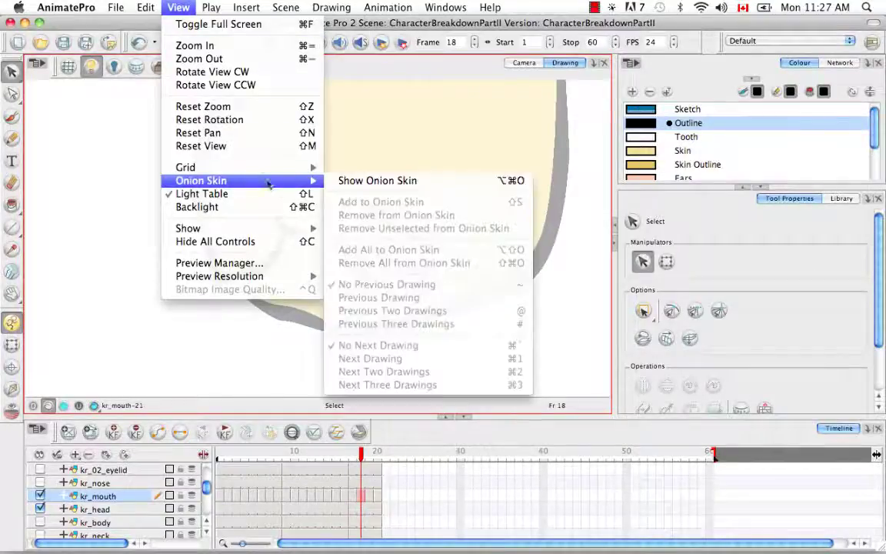
left_click(330, 179)
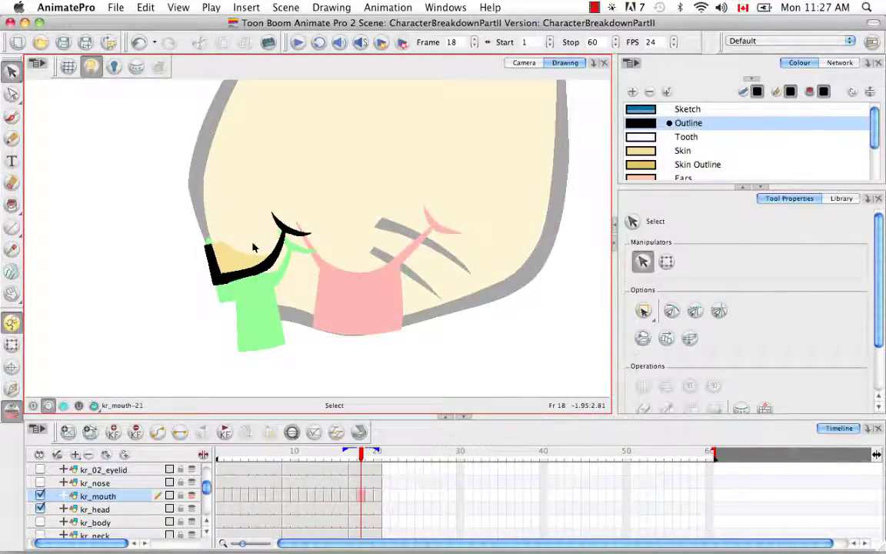
Step: Rotate the whole mouth artwork slightly counter-clockwise and reposition it against the front of the head
key("super+equal")
key("super+equal")
key("space")
left_click_drag(148, 301, 260, 225)
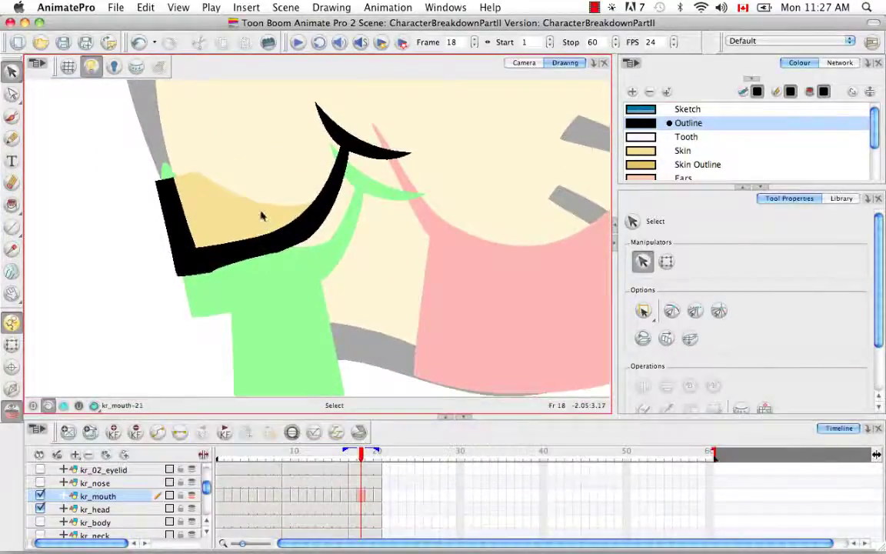
key("alt+v")
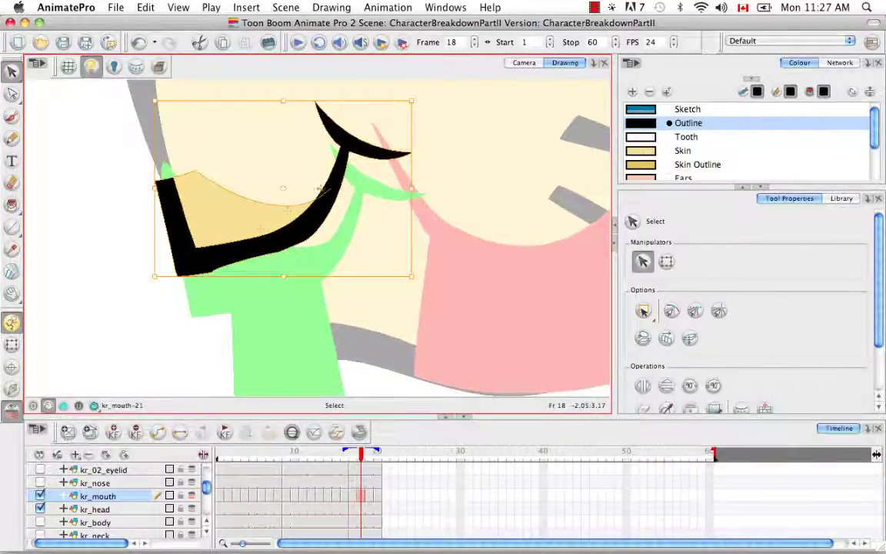
left_click_drag(381, 88, 378, 118)
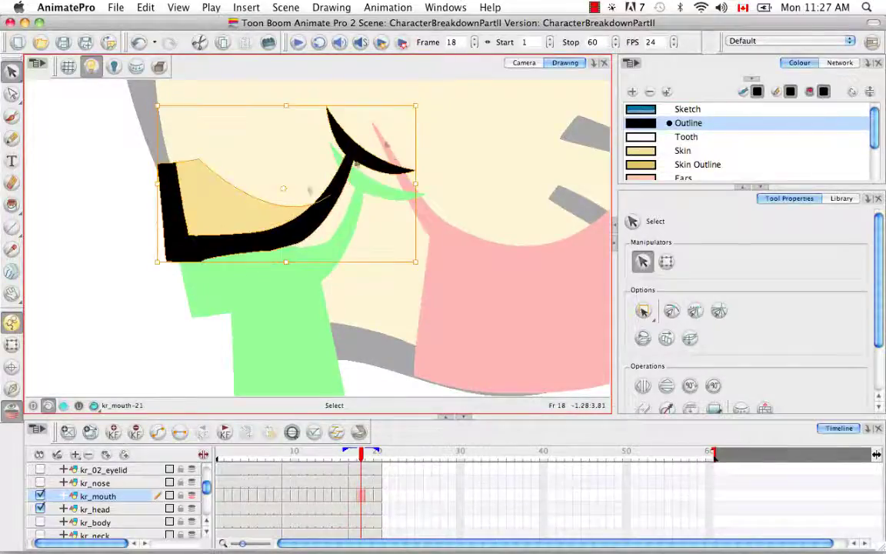
left_click_drag(195, 243, 194, 260)
left_click(142, 313)
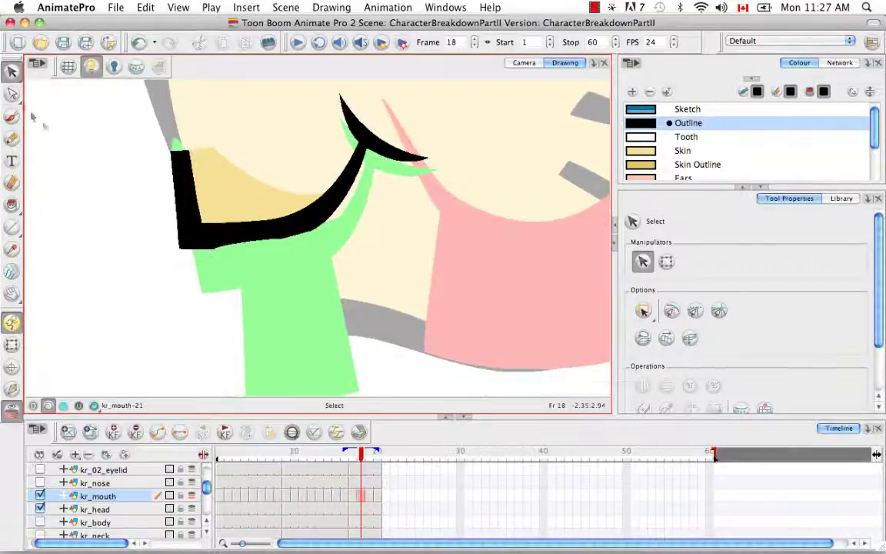
Step: Remove the extra contour points along the lip's lower edge and bend that edge into one smooth curve
left_click(12, 93)
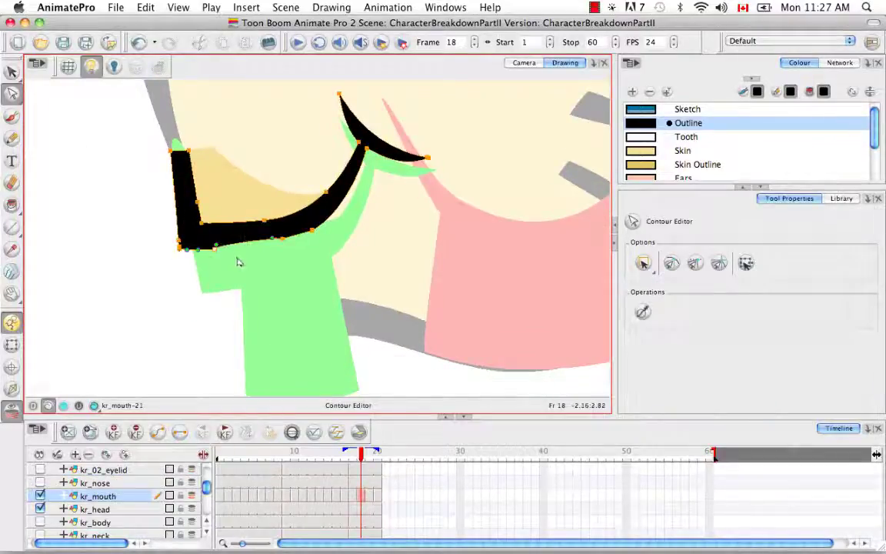
key("BackSpace")
key("BackSpace")
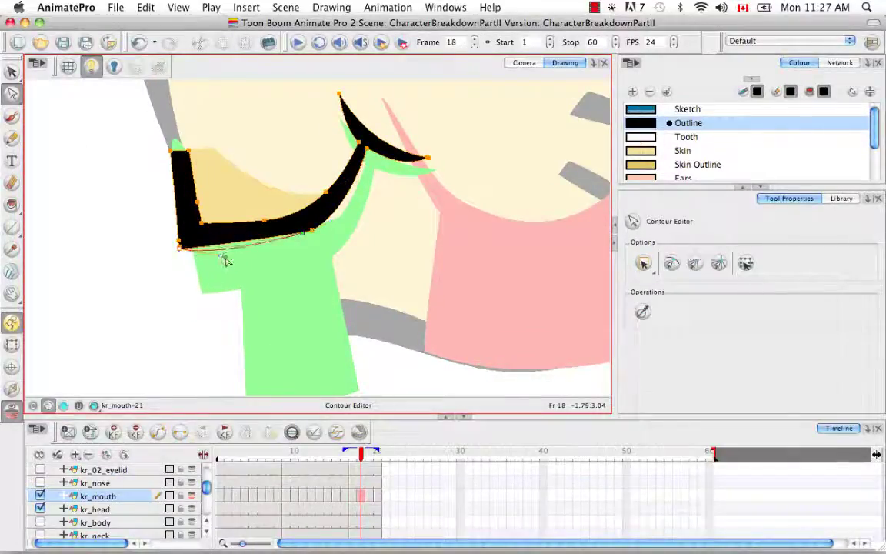
left_click_drag(225, 260, 229, 257)
left_click_drag(302, 232, 289, 242)
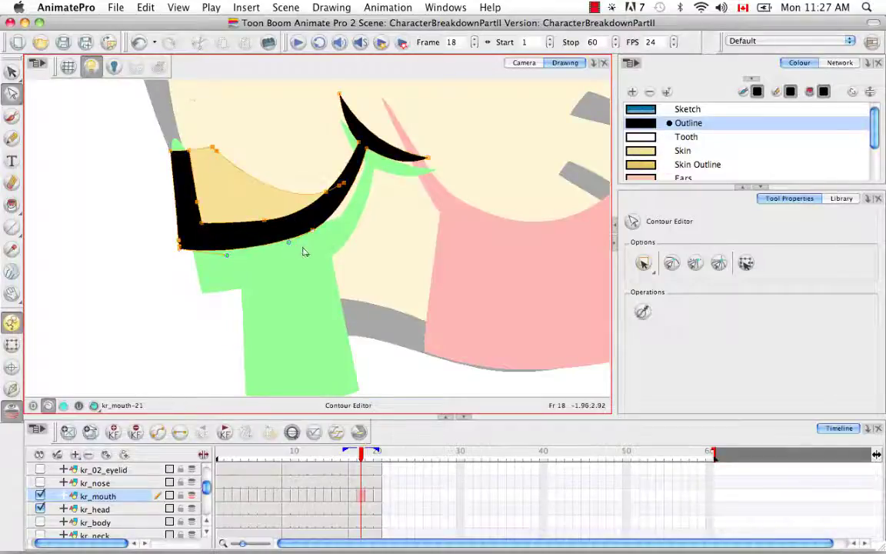
left_click(304, 252)
Step: Reshape the upper end of the front lip line into a rounded tip meeting the head outline
left_click(181, 153)
left_click_drag(195, 153, 167, 138)
left_click(192, 124)
left_click(160, 172)
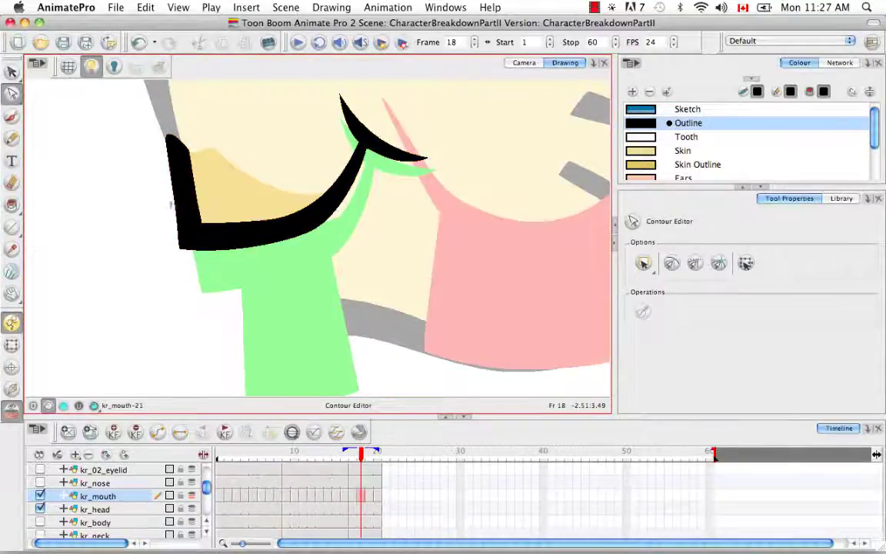
left_click(185, 150)
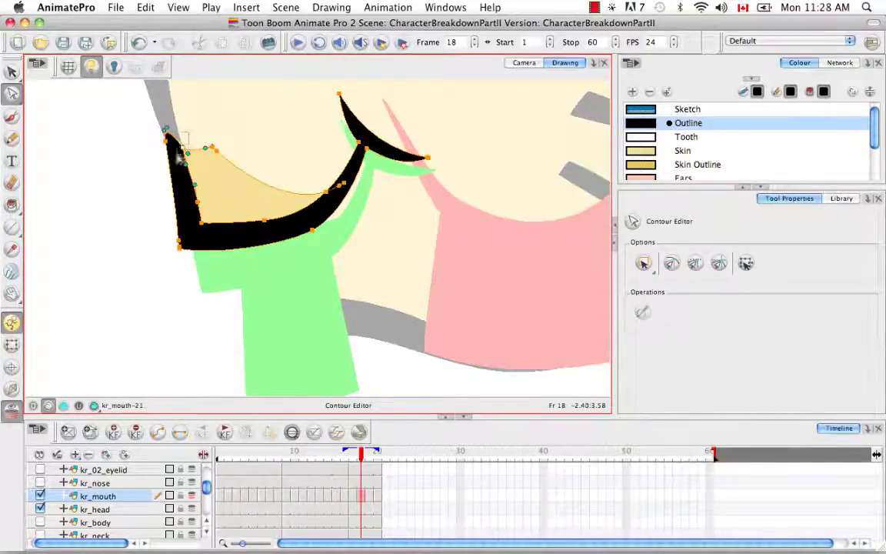
left_click_drag(178, 154, 177, 155)
left_click_drag(167, 127, 180, 126)
left_click(182, 94)
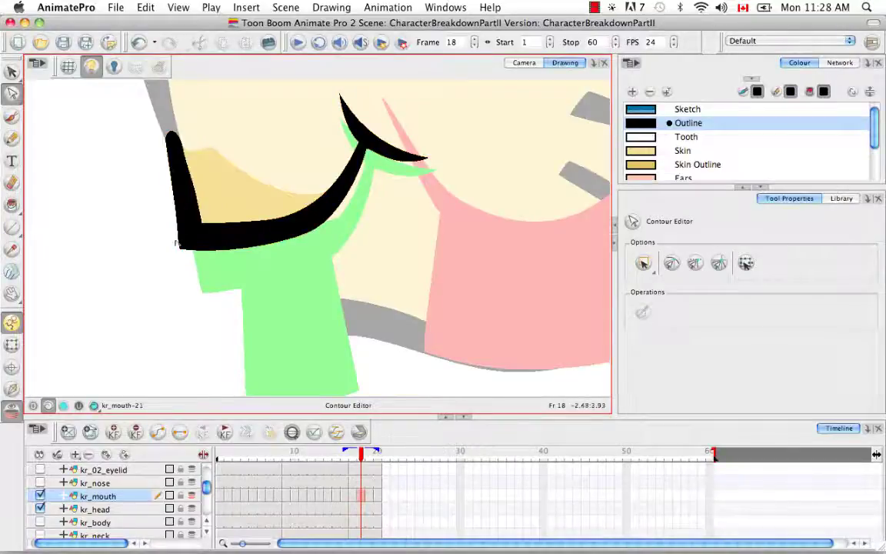
Step: Brush a stroke extending the front lip line's tip along the head outline, and flatten it with the mouth artwork
mouse_move(295, 201)
left_mouse_down()
mouse_move(332, 308)
mouse_move(382, 183)
left_mouse_up()
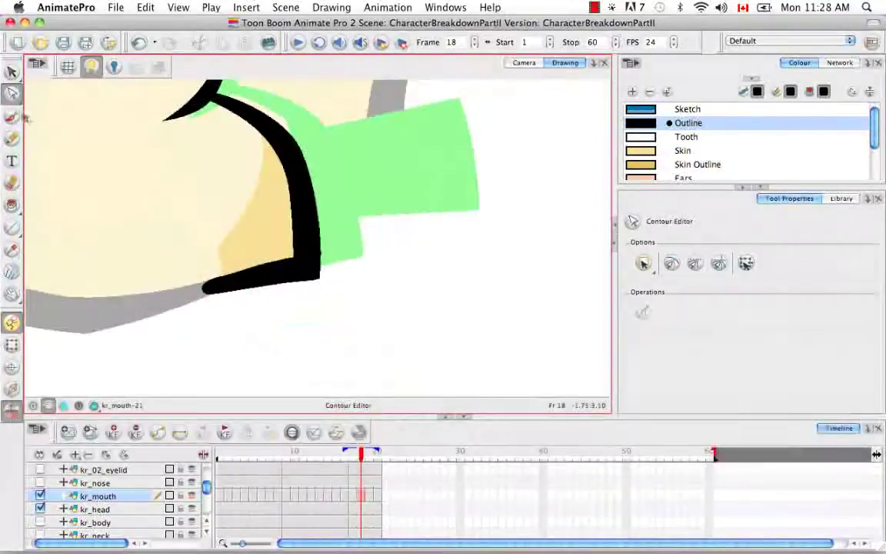
left_click(13, 117)
left_click_drag(207, 290, 281, 279)
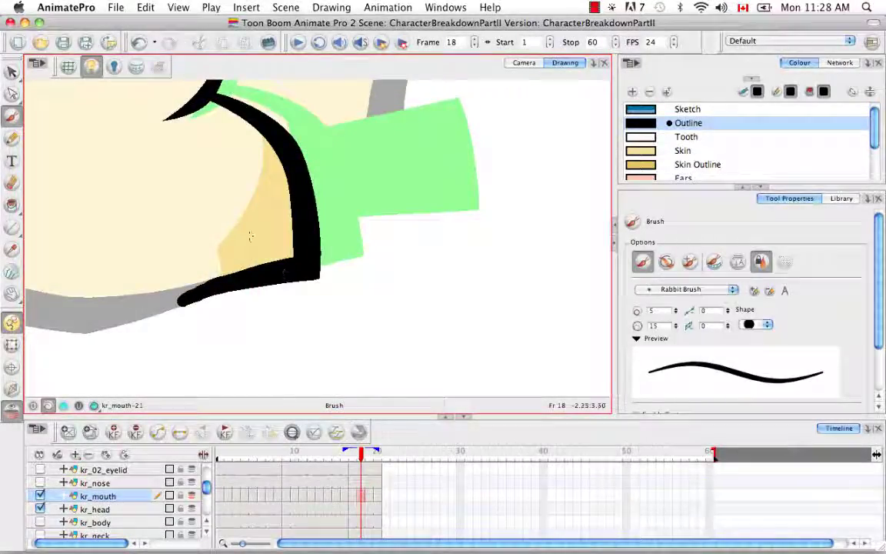
key("alt+s")
left_click(232, 303)
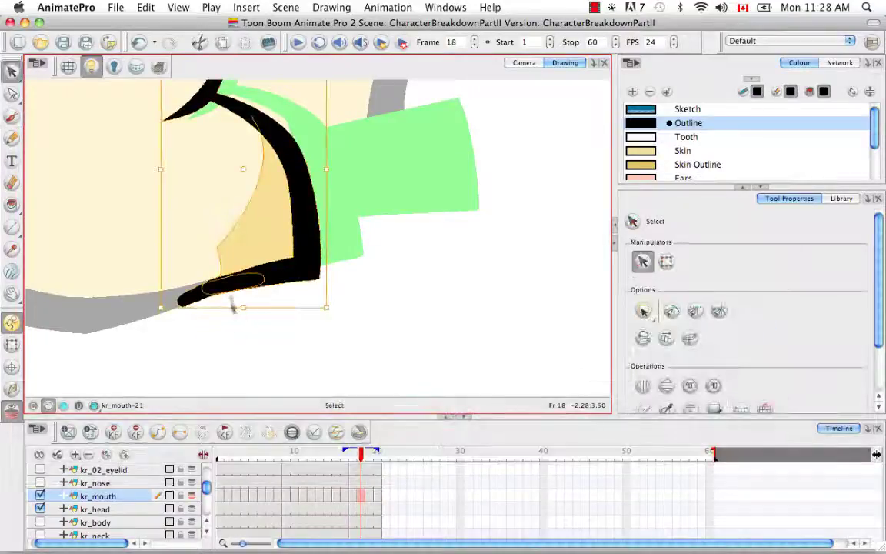
left_click_drag(878, 318, 878, 365)
left_click(690, 346)
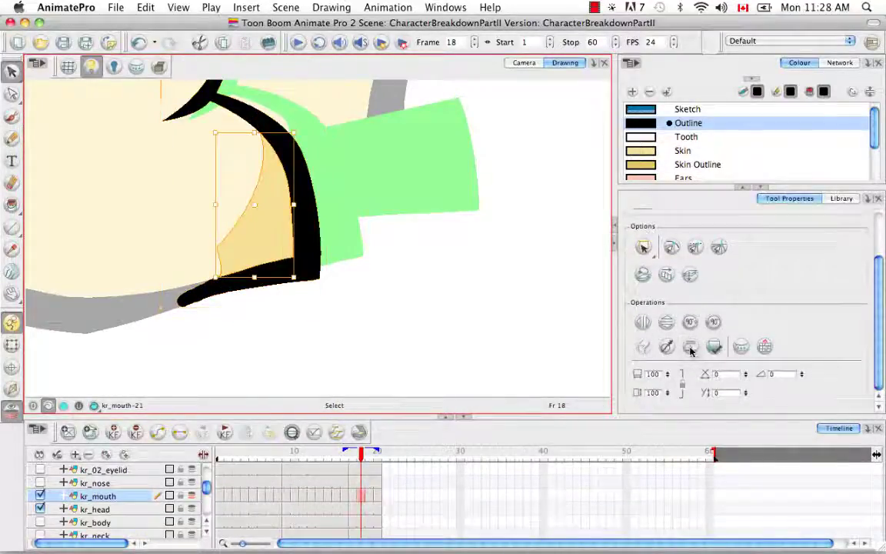
left_click(385, 278)
Step: Delete the surplus contour points around the extended tip of the front lip line
key("alt+a")
left_click(184, 297)
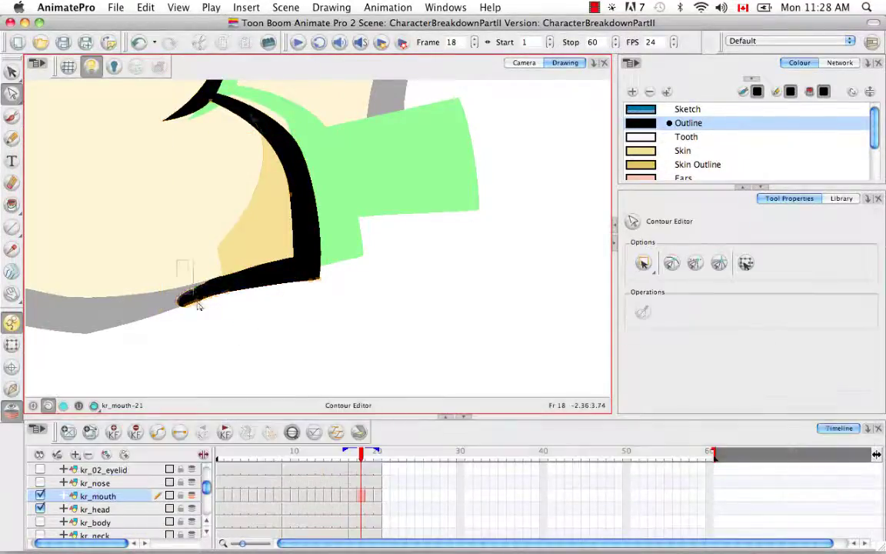
key("super+equal")
left_click_drag(190, 263, 269, 294)
key("BackSpace")
key("BackSpace")
key("BackSpace")
key("BackSpace")
key("BackSpace")
key("BackSpace")
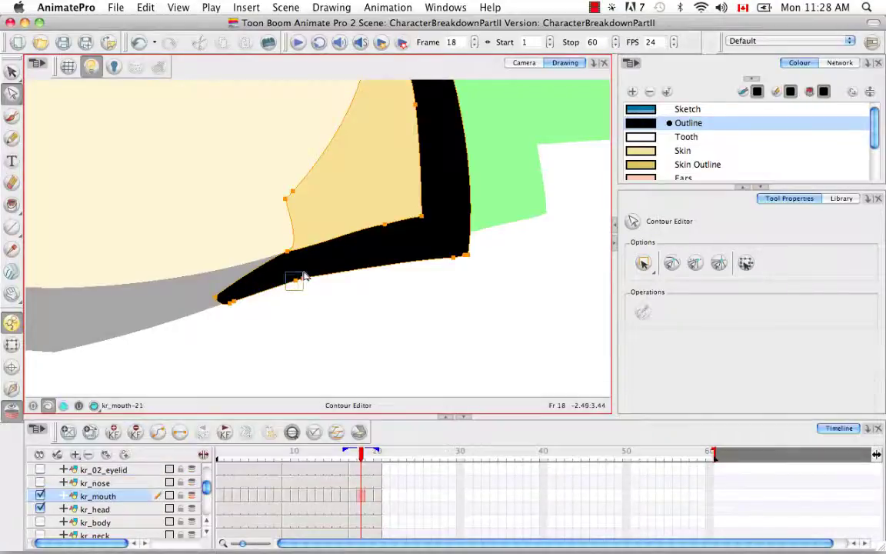
key("BackSpace")
key("BackSpace")
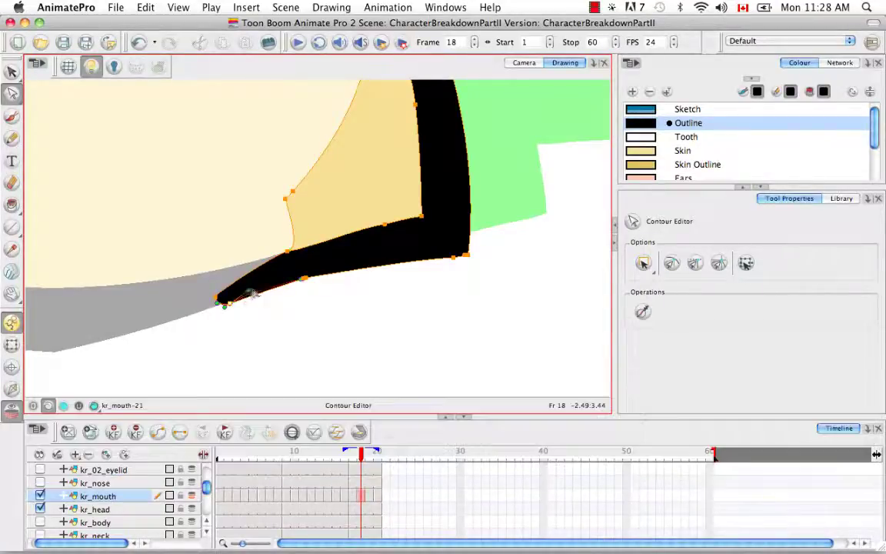
Step: Smooth the outer edge of the front lip line and round off its tip with the Contour Editor
left_click_drag(252, 293, 266, 291)
left_click(311, 291)
left_click(228, 304)
left_click(231, 322)
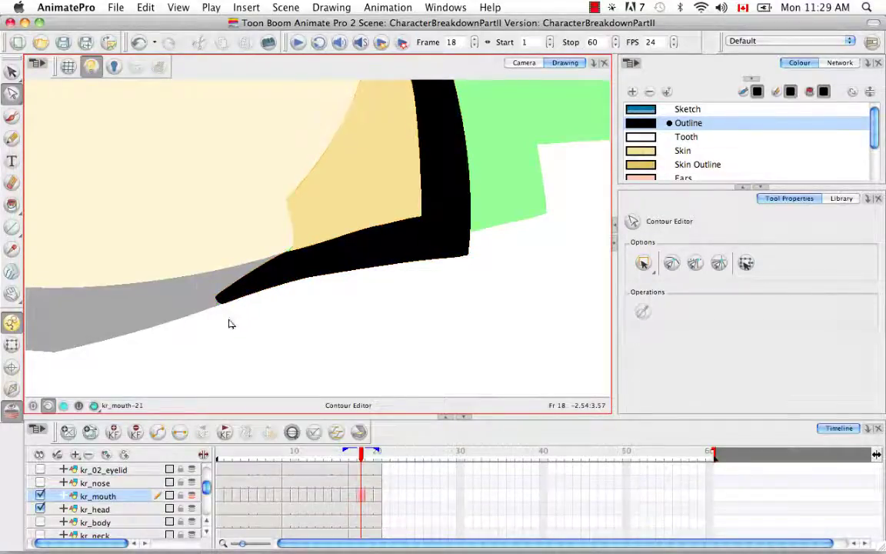
left_click(217, 300)
left_click(229, 311)
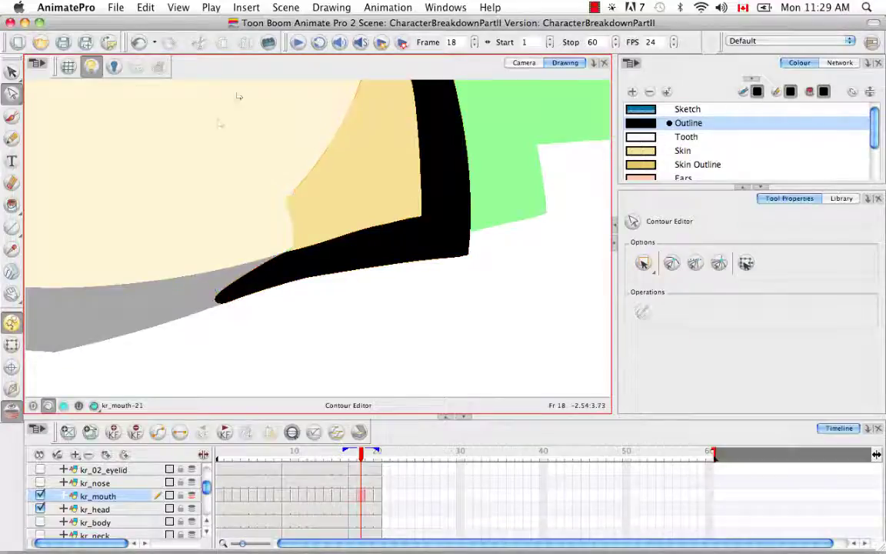
Step: Smooth the inner edge of the front lip line's tip by adjusting its curve and removing the extra point
left_click(284, 263)
left_click(240, 266)
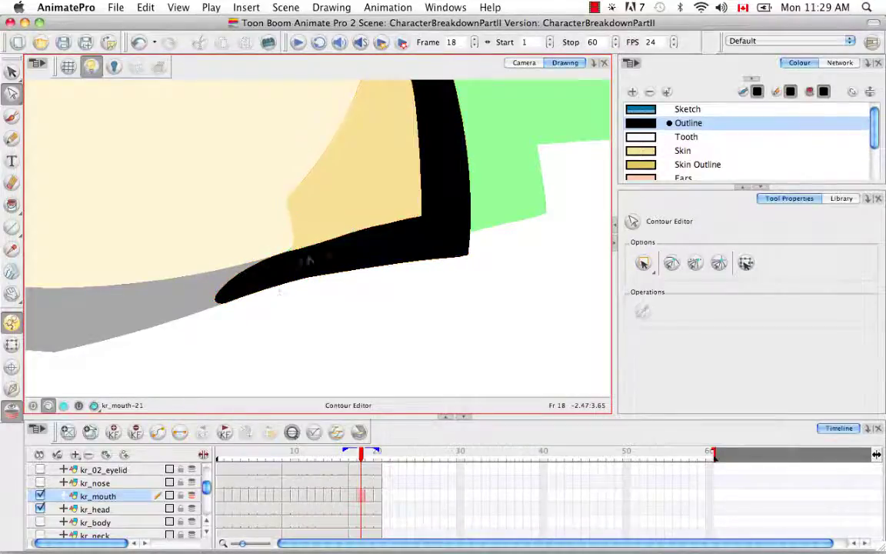
left_click(314, 247)
left_click(287, 252)
left_click_drag(316, 246, 316, 251)
key("BackSpace")
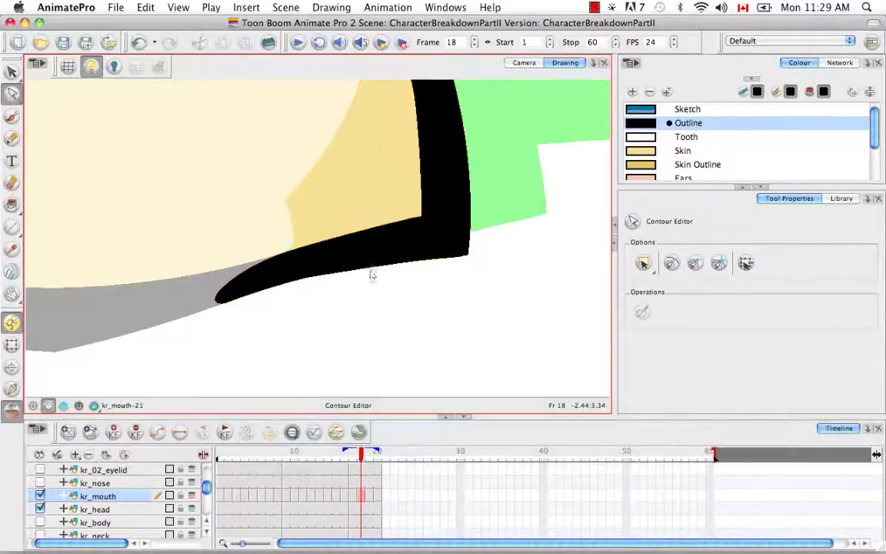
mouse_move(391, 206)
left_mouse_down()
mouse_move(346, 307)
mouse_move(311, 282)
left_mouse_up()
left_click_drag(365, 290, 323, 306)
mouse_move(310, 220)
left_mouse_down()
mouse_move(309, 312)
mouse_move(306, 290)
left_mouse_up()
left_click_drag(269, 161, 274, 186)
mouse_move(360, 245)
left_mouse_down()
mouse_move(352, 204)
mouse_move(324, 225)
mouse_move(334, 208)
mouse_move(280, 166)
left_mouse_up()
left_click(335, 170)
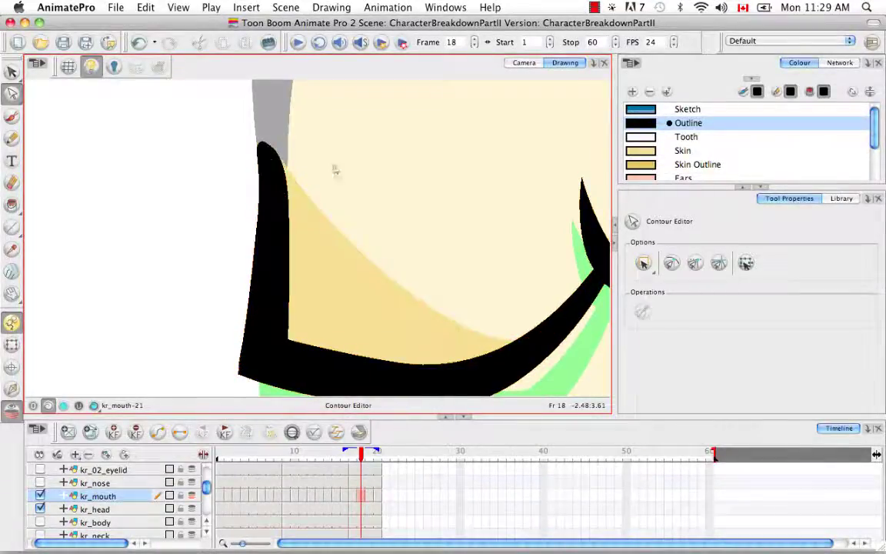
Step: Brush the open lower jaw line down from the mouth corner and rough in the tooth outline below the lip
key("space")
left_click_drag(377, 292, 336, 188)
key("super+minus")
key("super+minus")
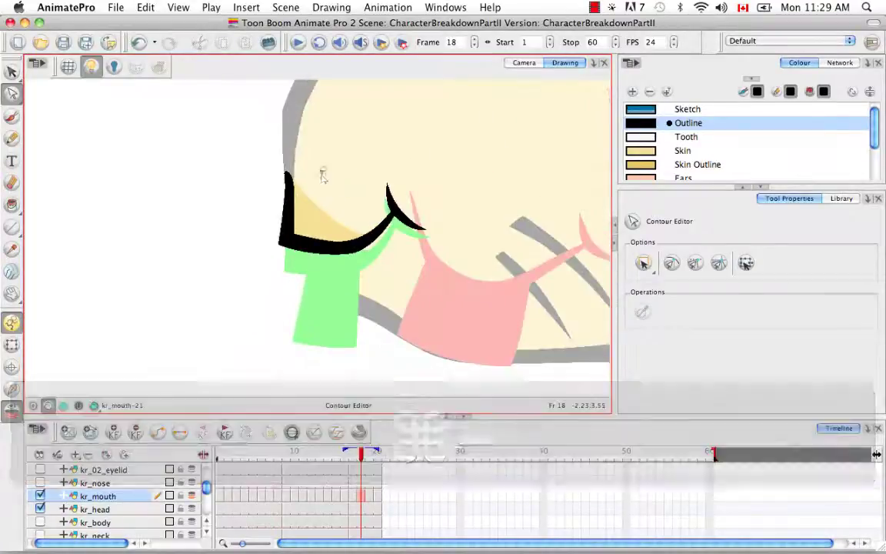
left_click(11, 114)
mouse_move(377, 184)
left_mouse_down()
mouse_move(362, 265)
mouse_move(426, 310)
left_mouse_up()
mouse_move(292, 249)
left_mouse_down()
mouse_move(291, 321)
mouse_move(324, 321)
left_mouse_up()
key("super+minus")
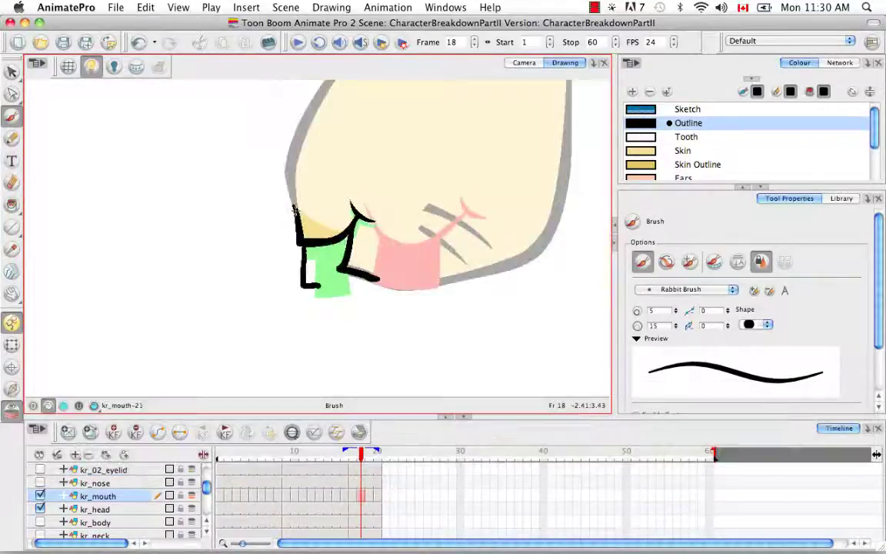
Step: Undo the rough tooth stroke and redraw the tooth outline as a closed narrow shape below the lip
key("super+equal")
key("super+equal")
key("super+z")
mouse_move(291, 258)
left_mouse_down()
mouse_move(292, 345)
mouse_move(350, 350)
left_mouse_up()
left_click_drag(331, 258, 346, 353)
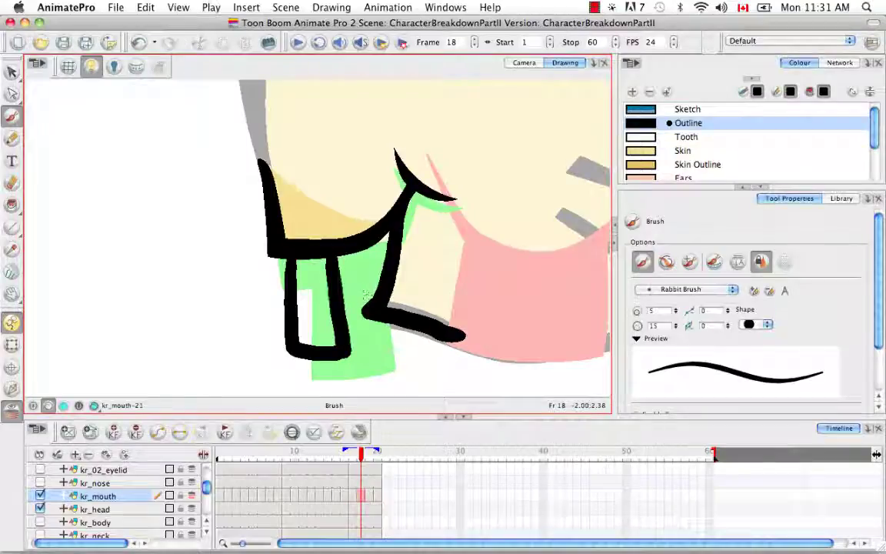
key("super+minus")
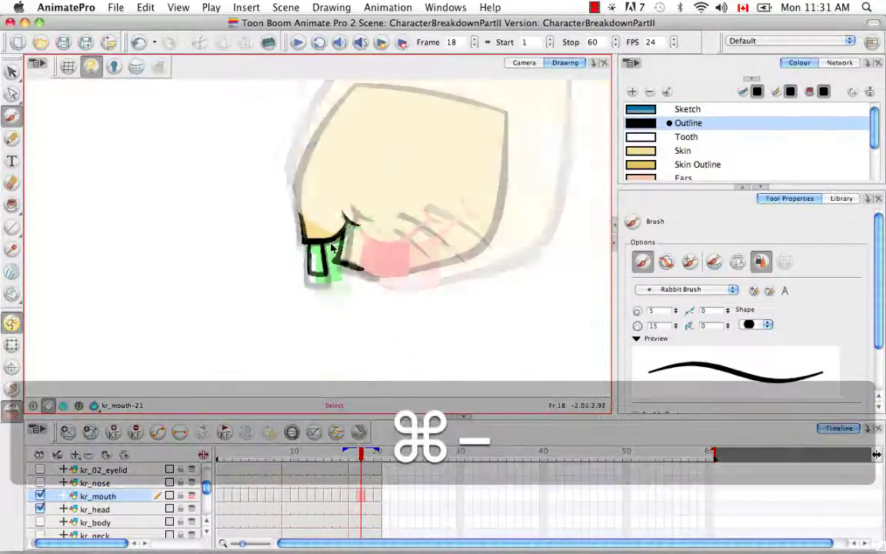
Step: Examine the lip, tooth and lower jaw strokes up close, including their contour points
key("super+equal")
key("super+equal")
key("super+equal")
key("super+equal")
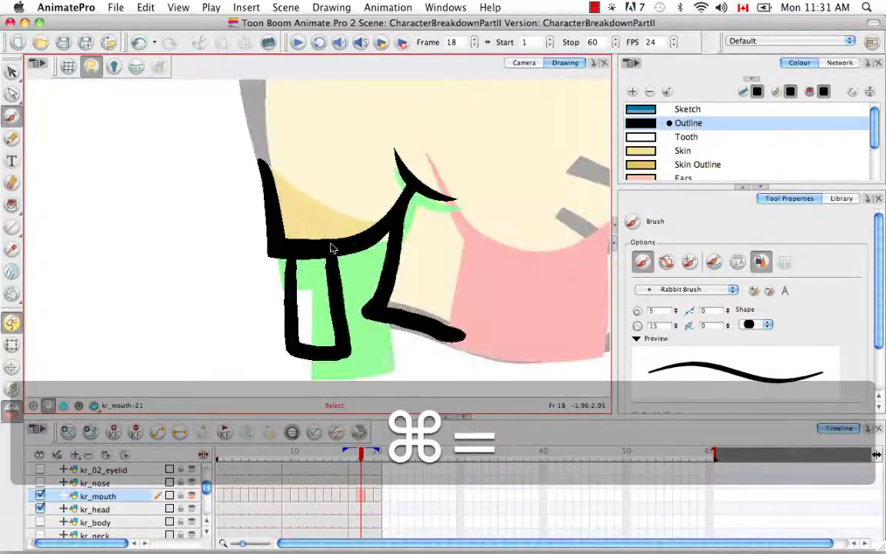
key("space")
left_click_drag(229, 275, 195, 261)
left_click(16, 95)
left_click(11, 71)
left_click_drag(183, 123, 323, 317)
left_click(286, 207)
left_click(231, 287)
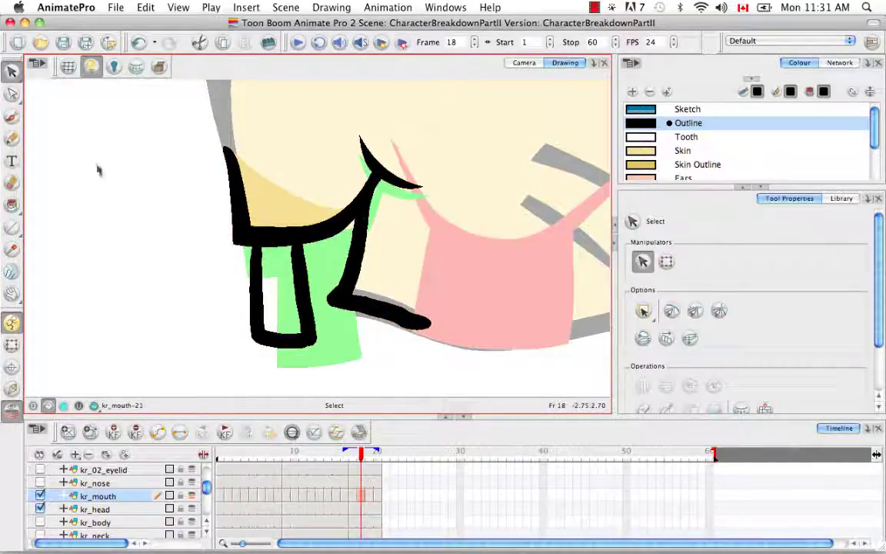
left_click(13, 97)
left_click(259, 250)
Step: Smooth both edges of the tooth outline and the lower jaw line with the Smooth Editor
left_click(14, 77)
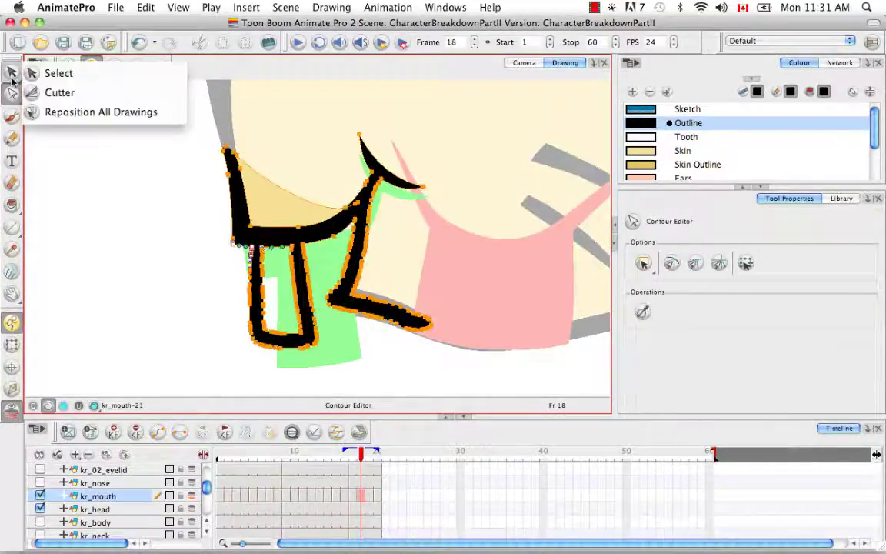
left_click(17, 99)
left_click(68, 114)
left_click_drag(248, 249, 250, 344)
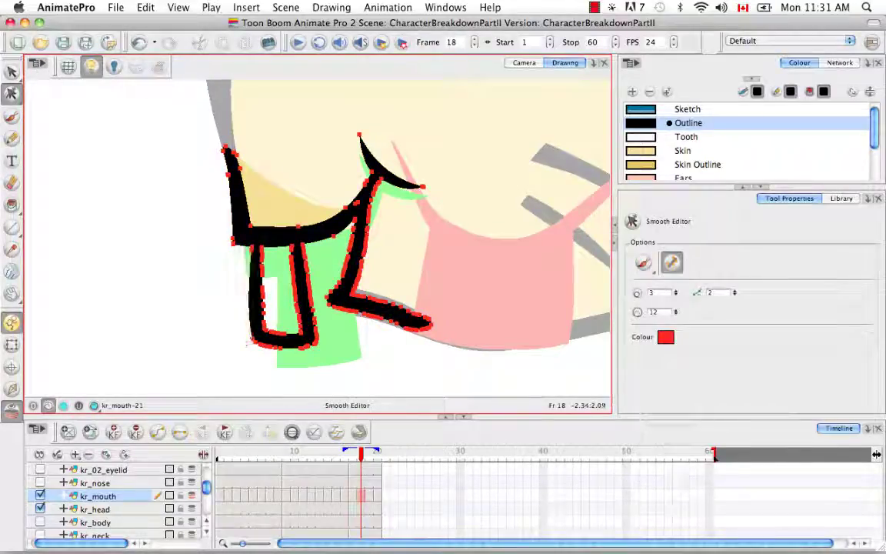
left_click_drag(305, 246, 326, 355)
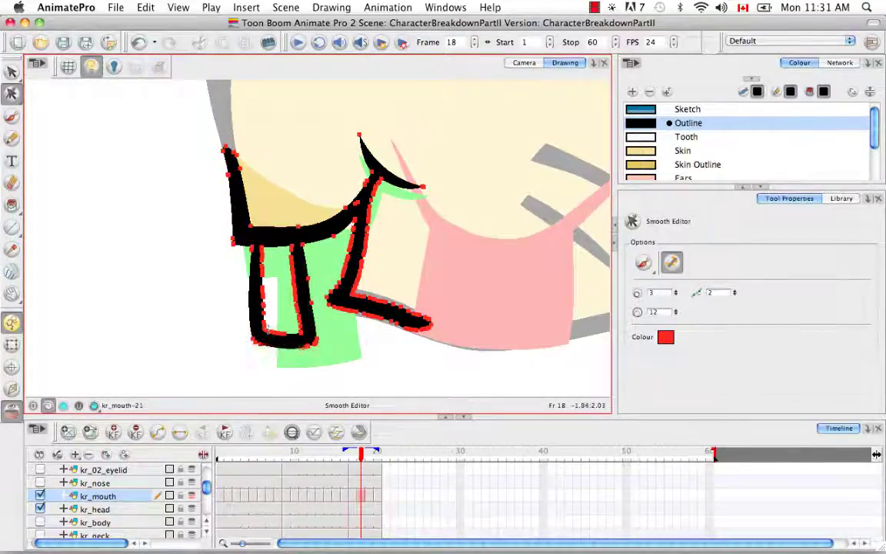
mouse_move(284, 239)
left_mouse_down()
mouse_move(298, 328)
mouse_move(267, 326)
left_mouse_up()
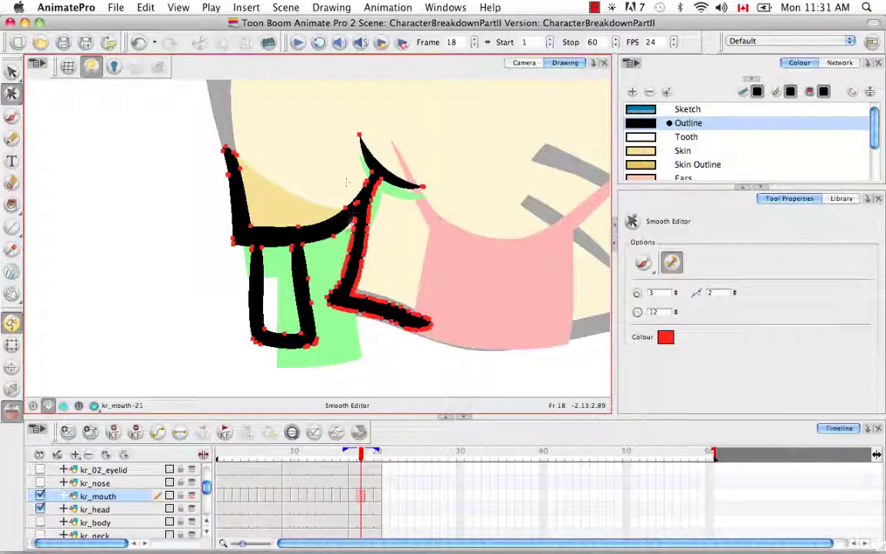
left_click_drag(353, 225, 334, 290)
mouse_move(376, 188)
left_mouse_down()
mouse_move(354, 291)
mouse_move(401, 311)
left_mouse_up()
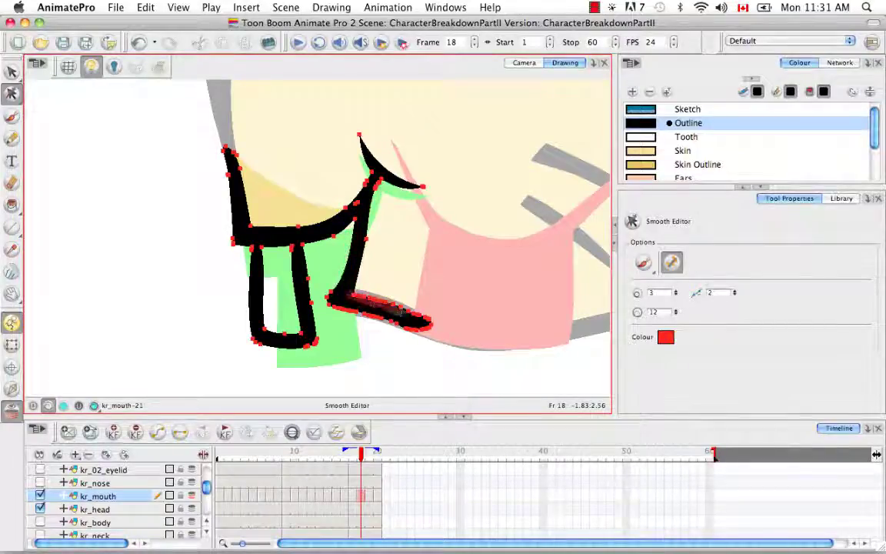
Step: Delete the extra contour points around the tooth's bottom corners with the Contour Editor
key("space")
left_click_drag(296, 271, 318, 255)
left_click_drag(13, 93, 63, 104)
left_click_drag(248, 236, 273, 257)
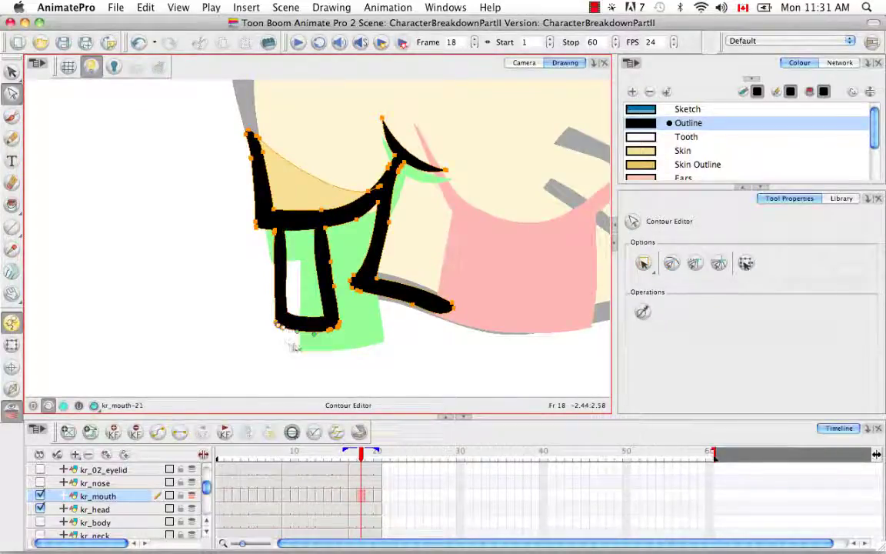
key("BackSpace")
key("BackSpace")
key("BackSpace")
key("BackSpace")
key("BackSpace")
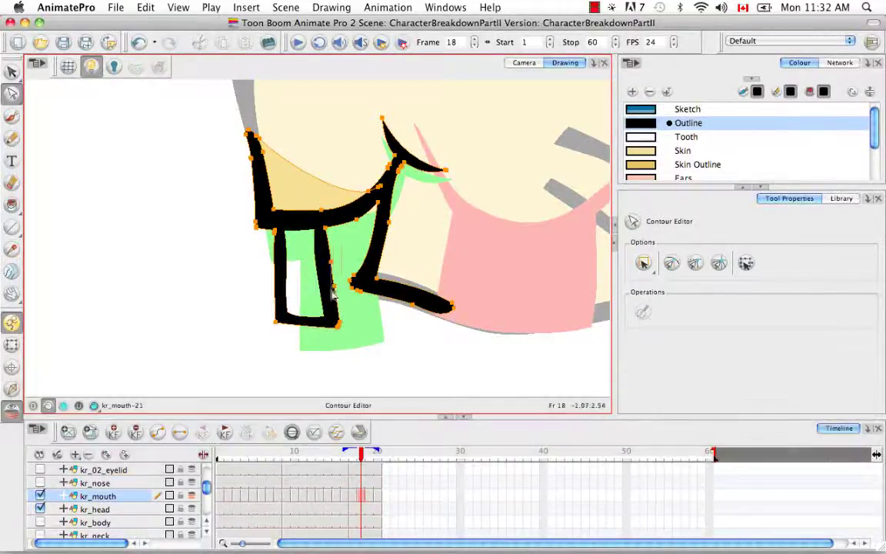
Step: Curve the tooth's bottom edge, extend its front corner outward, and straighten the front side of the inner outline
left_click_drag(335, 331, 270, 325)
left_click(287, 310)
left_click(287, 315)
left_click_drag(287, 291, 280, 290)
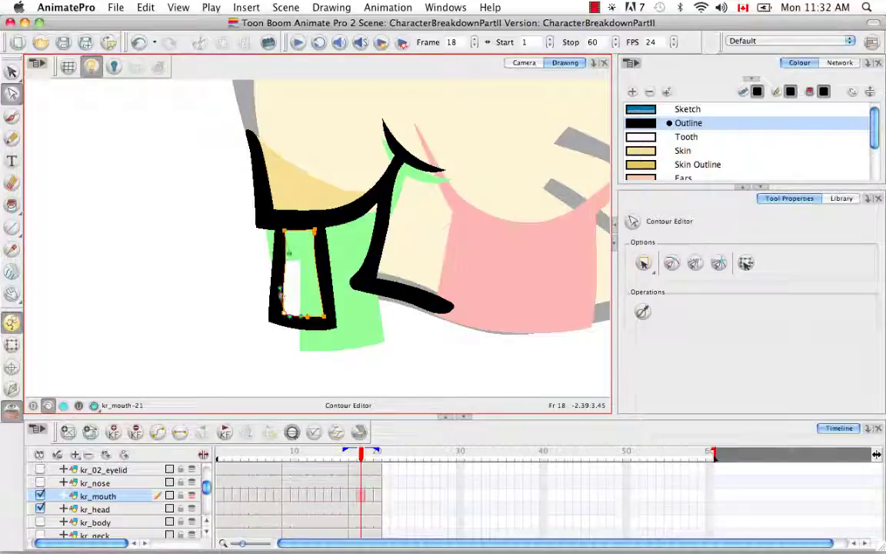
left_click_drag(289, 254, 282, 256)
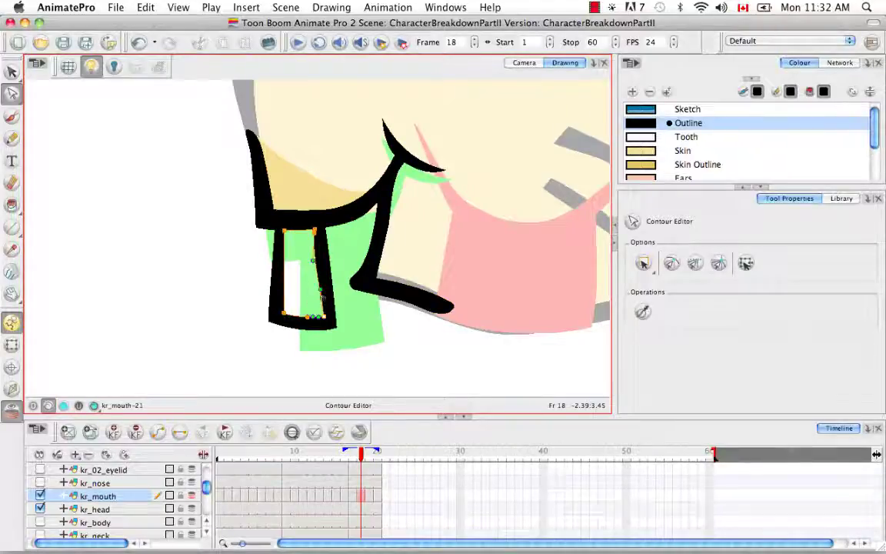
Step: Straighten the back side of the tooth's inner outline and delete the extra point at its upper corner
left_click(311, 275)
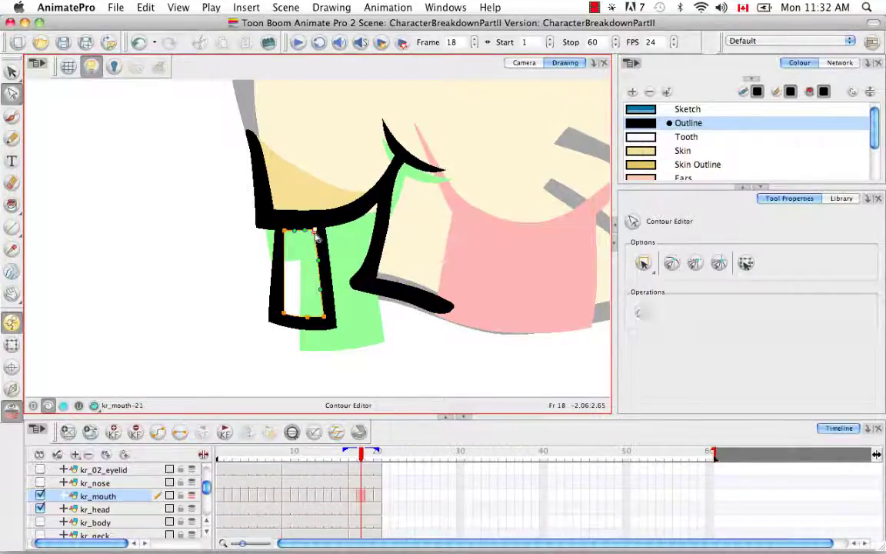
key("BackSpace")
key("BackSpace")
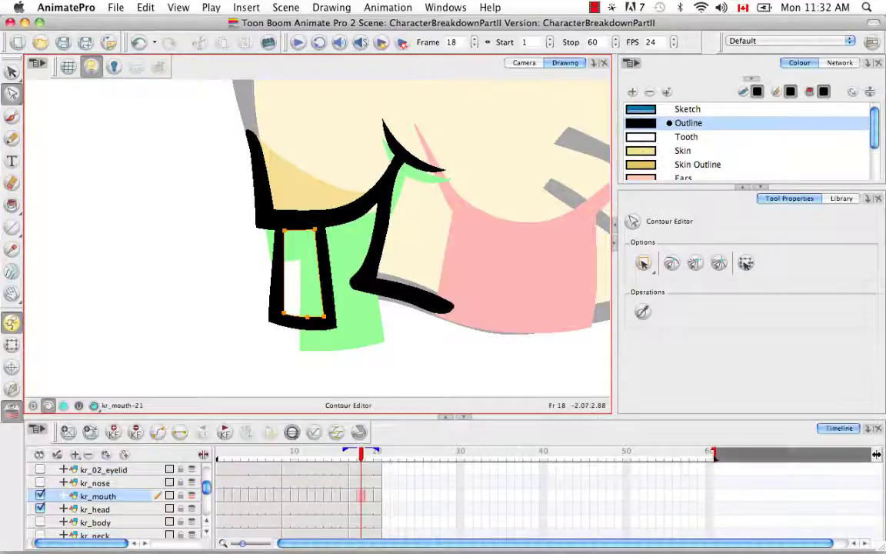
left_click(283, 314)
left_click(386, 303)
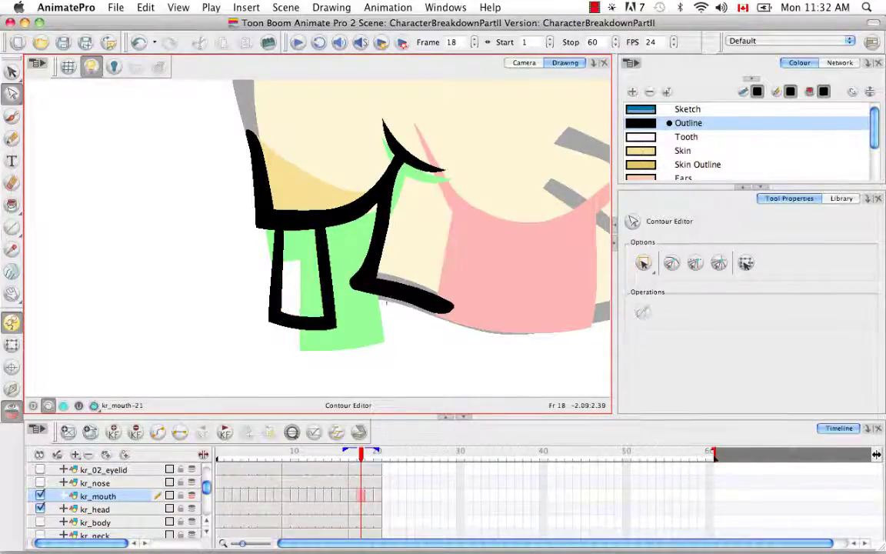
Step: Widen the tooth toward the back of the mouth by shifting its back edge, and even out its bottom curve
left_click_drag(339, 238, 311, 222)
left_click_drag(327, 228, 333, 226)
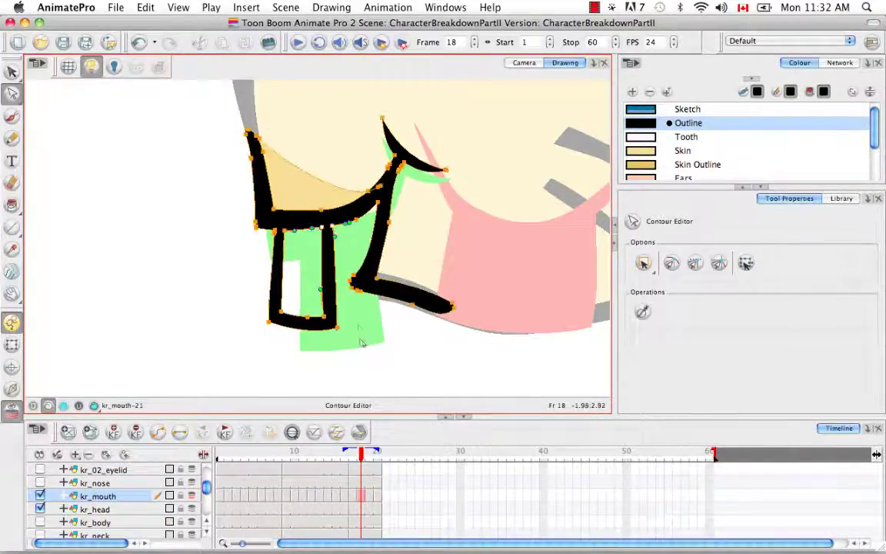
mouse_move(360, 337)
left_mouse_down()
mouse_move(317, 308)
mouse_move(351, 332)
mouse_move(302, 354)
mouse_move(266, 306)
mouse_move(267, 328)
left_mouse_up()
left_click(275, 338)
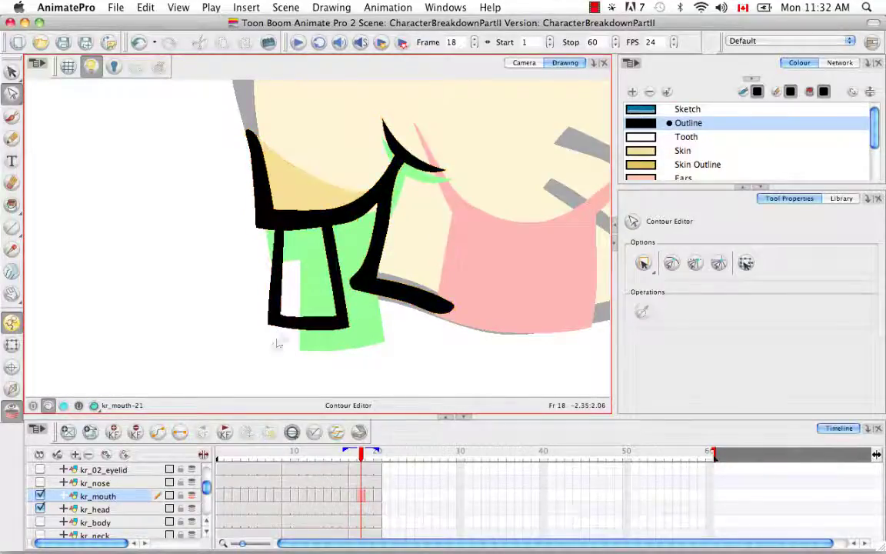
left_click(283, 338)
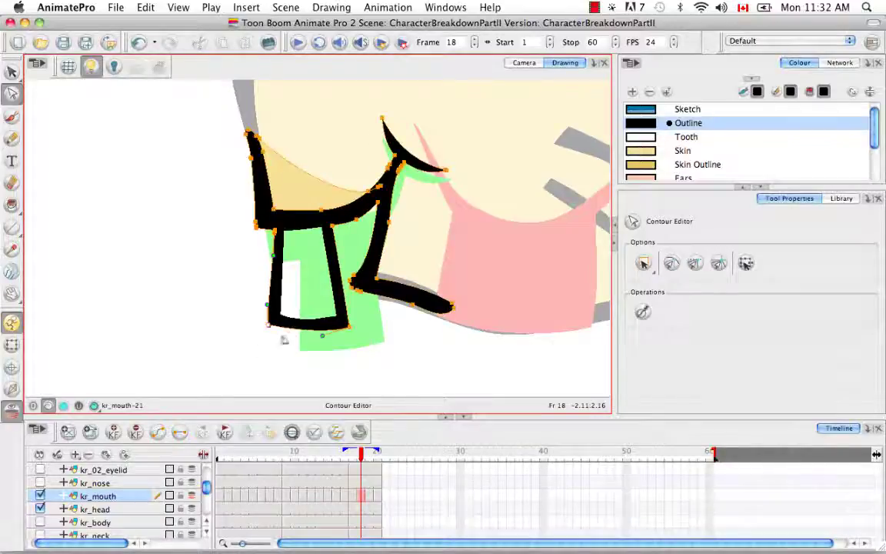
left_click(295, 343)
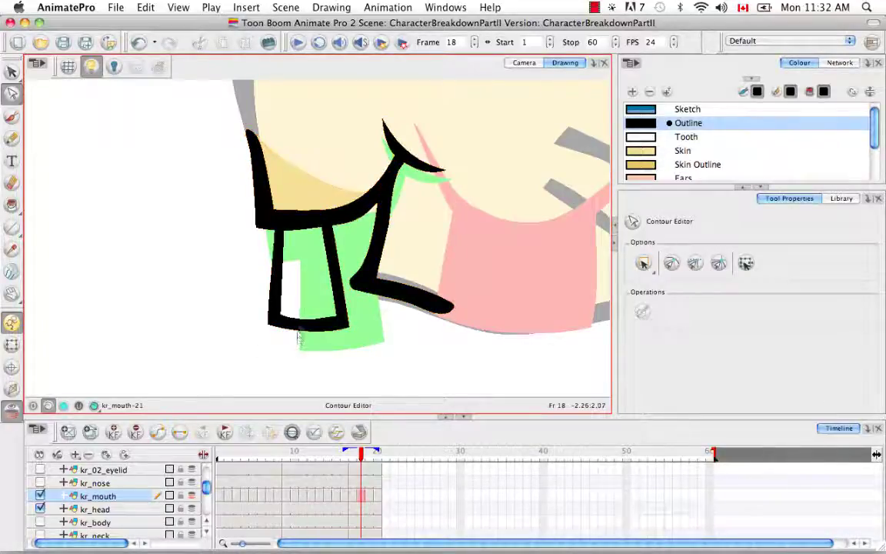
Step: Reshape the upper edge of the lip line above the tooth into a smooth, continuous curve
left_click(315, 226)
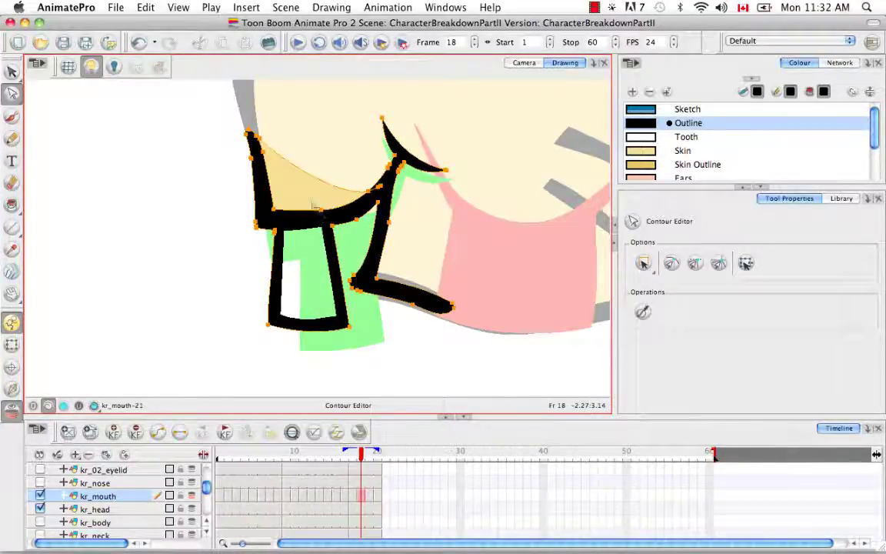
left_click(326, 201)
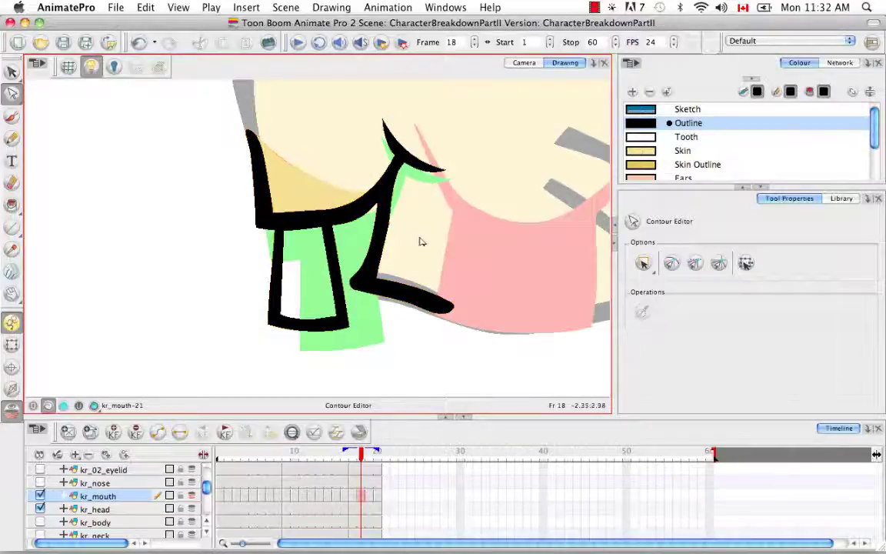
left_click(321, 231)
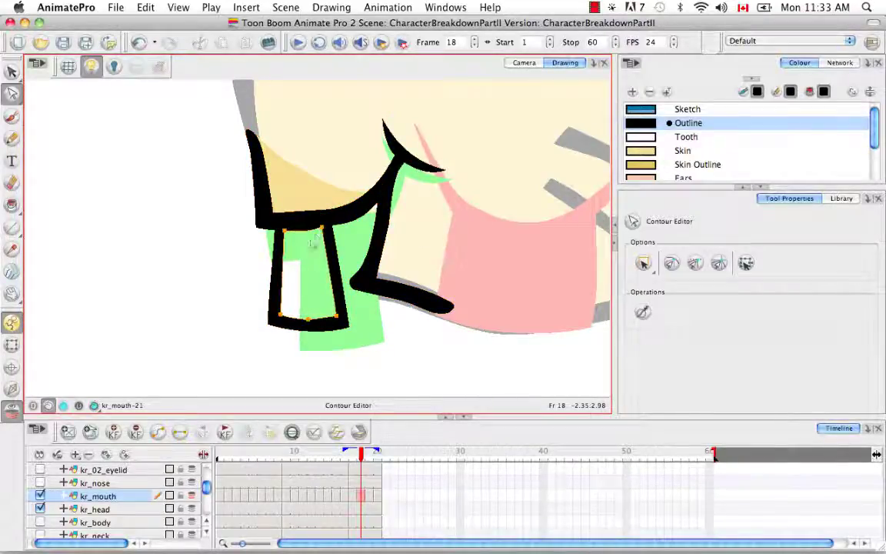
left_click(311, 247)
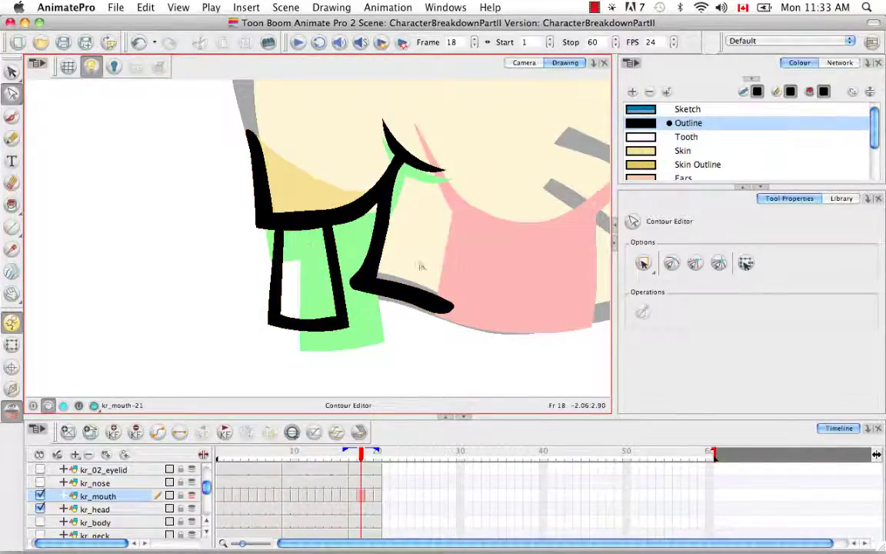
left_click(309, 241)
left_click(300, 217)
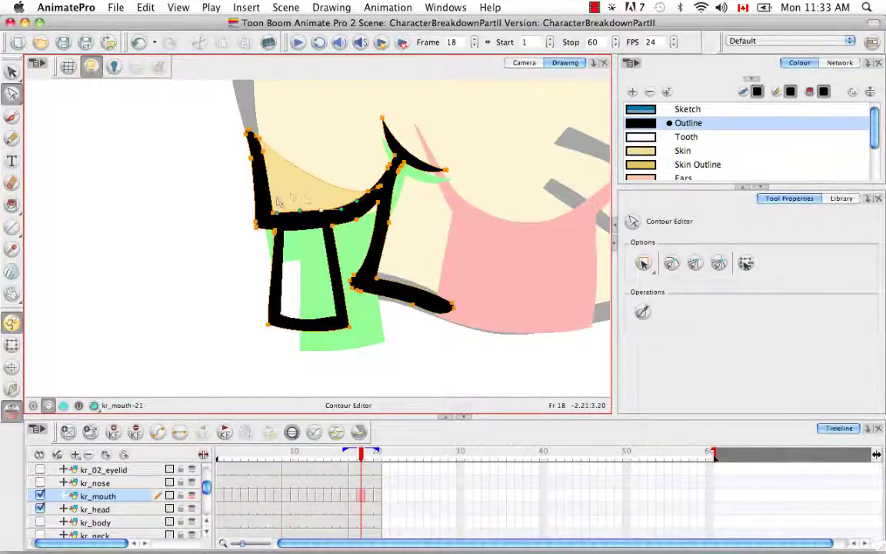
left_click(339, 194)
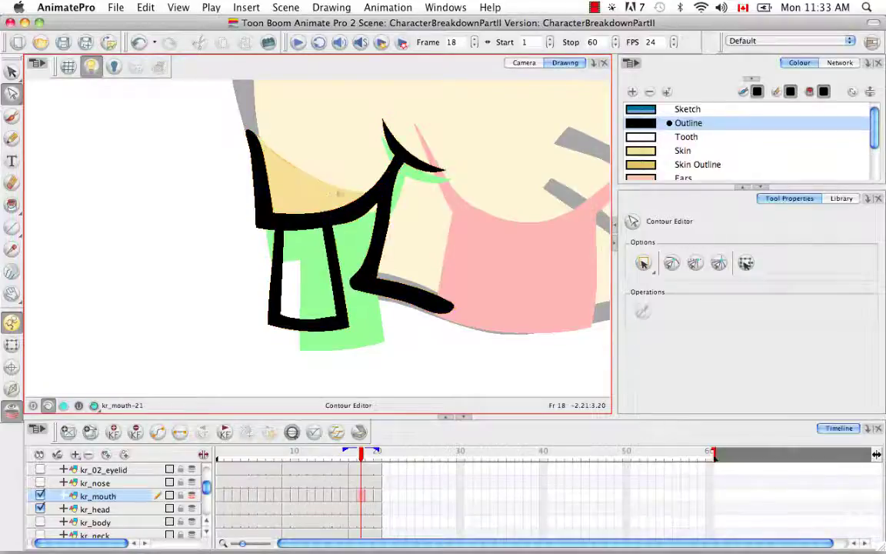
Step: Thicken the lower jaw line by adjusting the curves of its upper and lower edges over the head outline
left_click(378, 279)
left_click_drag(378, 278, 378, 271)
left_click(457, 281)
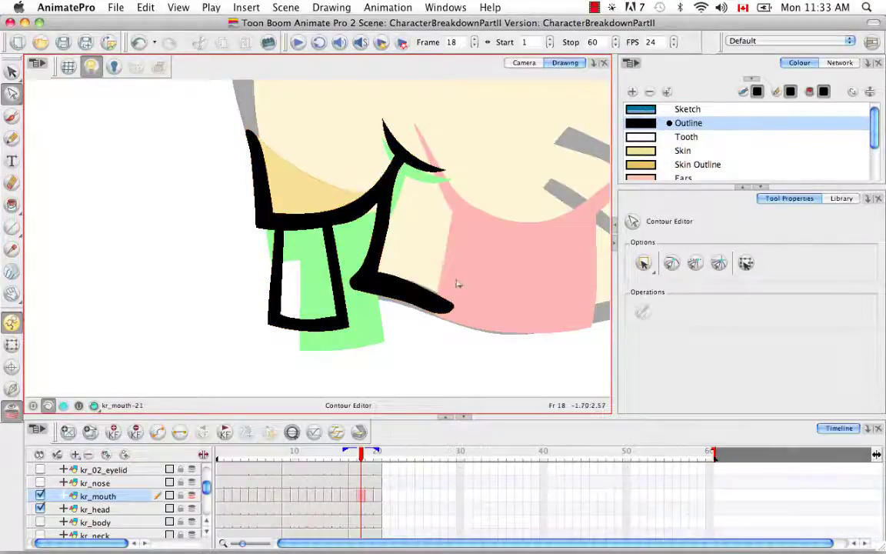
left_click(453, 301)
left_click(441, 327)
left_click_drag(455, 304, 415, 310)
left_click(422, 309)
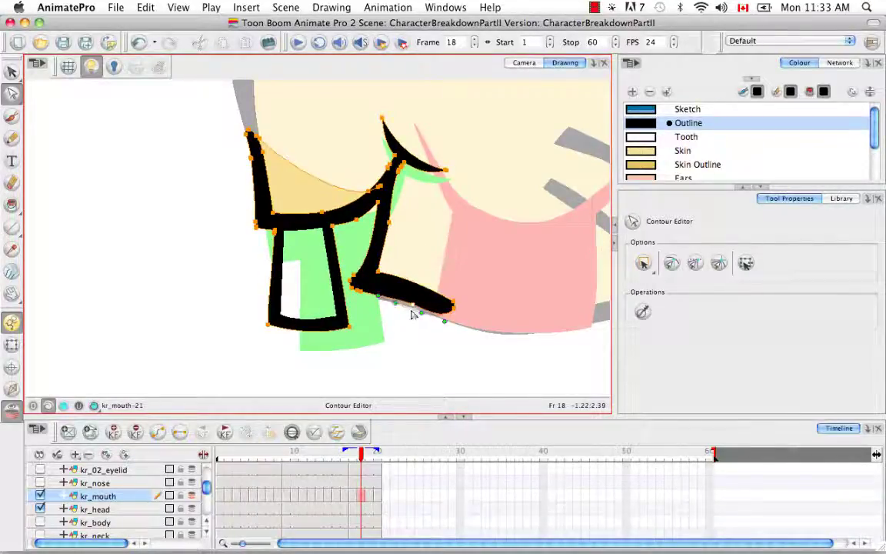
Step: Undo the last contour change and delete the extra points at the jaw line's front corner to round it
left_click(388, 323)
left_click(365, 293)
left_click(368, 306)
key("super+z")
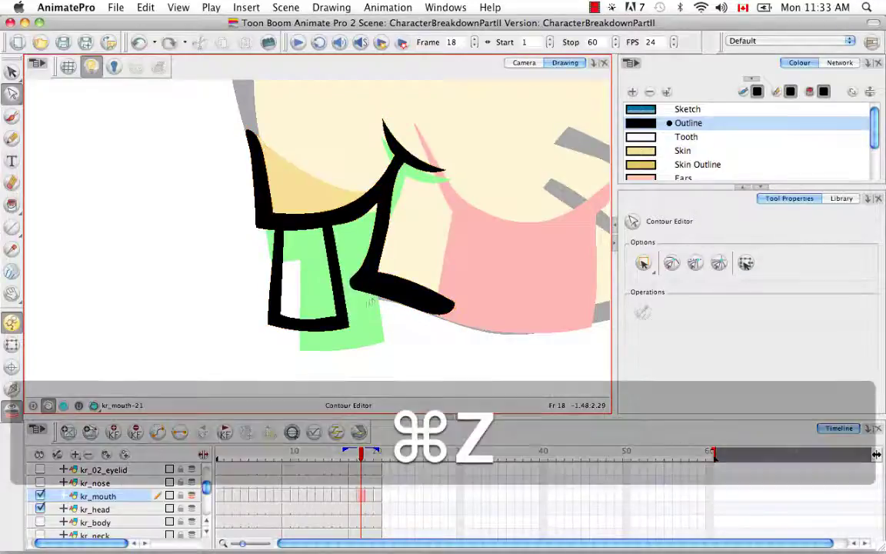
left_click(369, 291)
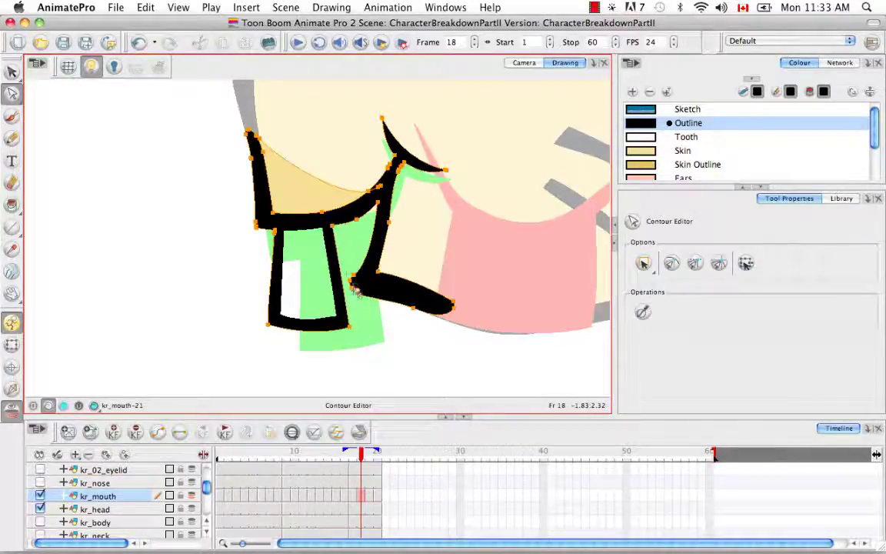
key("BackSpace")
key("BackSpace")
left_click(383, 312)
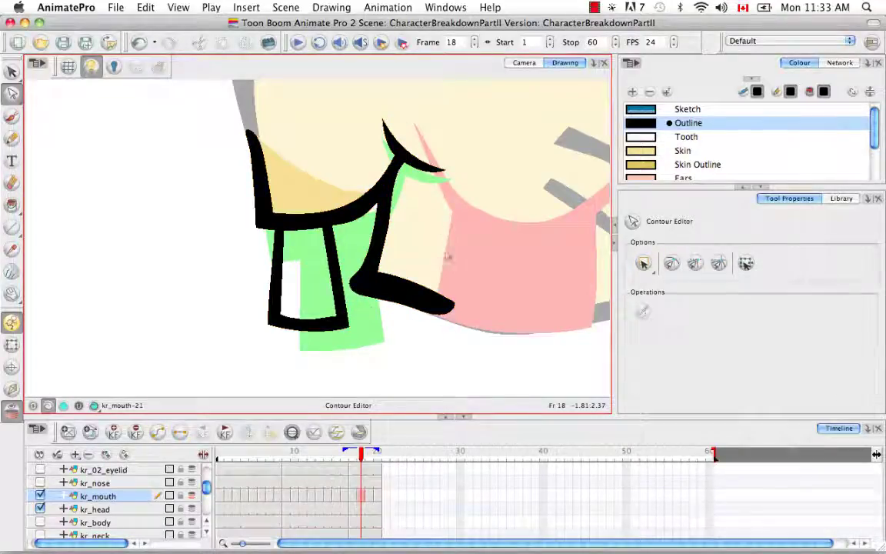
Step: Draw a curved Stroke line from the mouth corner to the jaw line to close off the lower jaw area
key("space")
left_click_drag(430, 261, 350, 252)
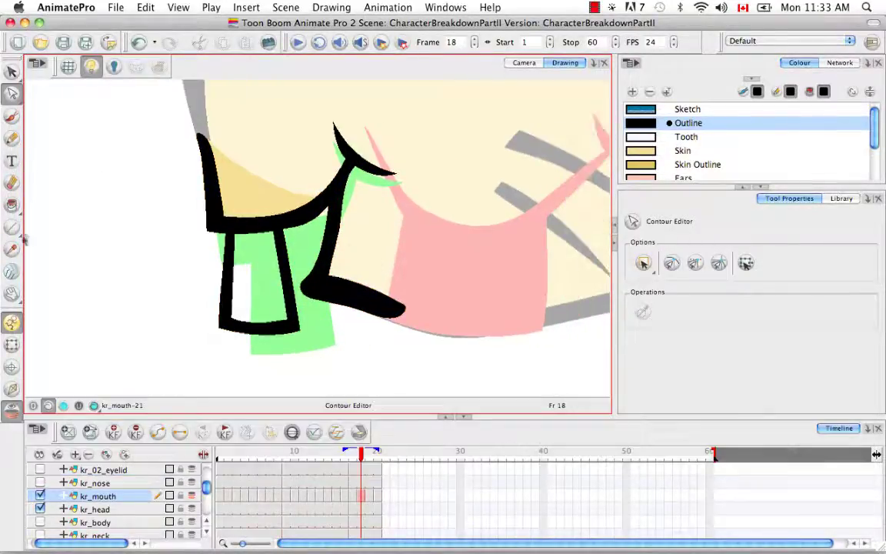
left_click(11, 205)
left_click(59, 283)
mouse_move(338, 210)
left_mouse_down()
mouse_move(359, 273)
mouse_move(369, 279)
left_mouse_up()
left_click(439, 292)
Step: Fill the closed lower jaw area with the Skin colour and the tooth with the Tooth colour
left_click(654, 154)
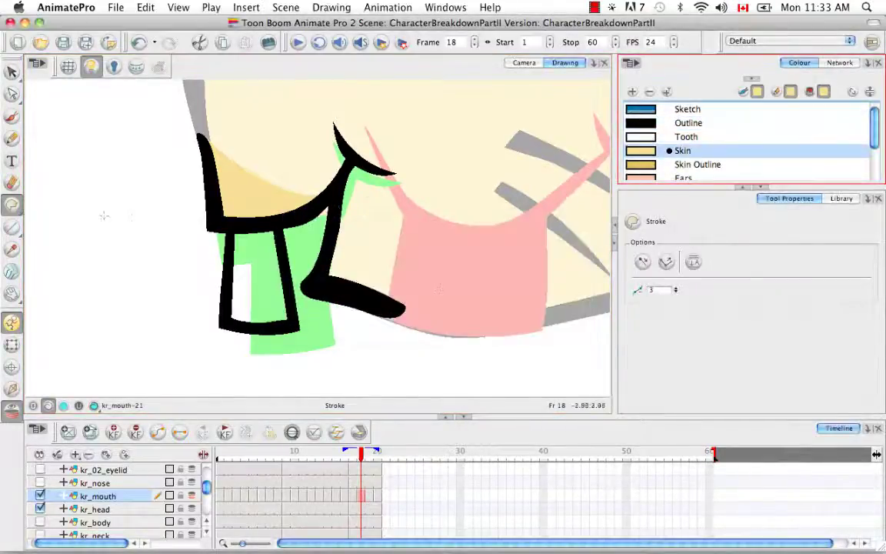
left_click(12, 205)
left_click(58, 209)
left_click(350, 246)
left_click(644, 140)
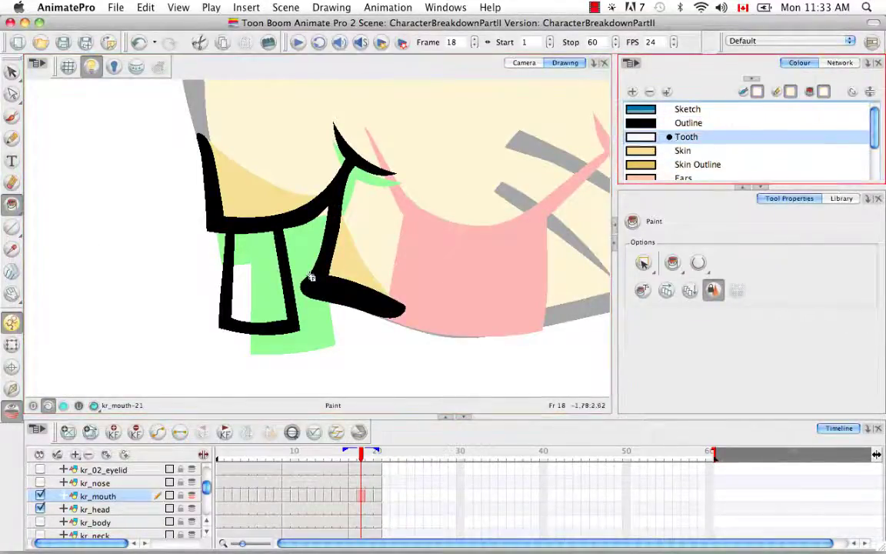
left_click(245, 263)
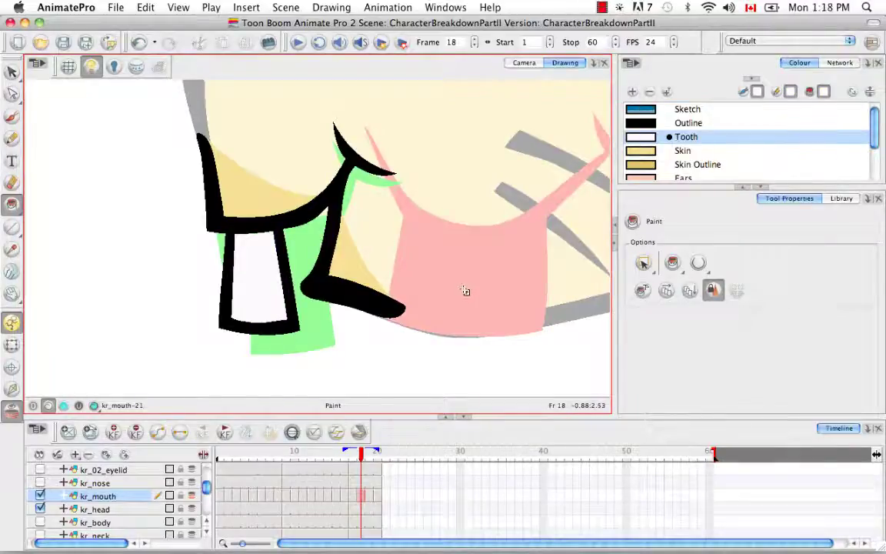
Step: Hide the onion skin, draw a rounded Stroke line around the tooth from the upper lip's front corner to the lower jaw, and show strokes
key("super+alt")
key("super+alt+o")
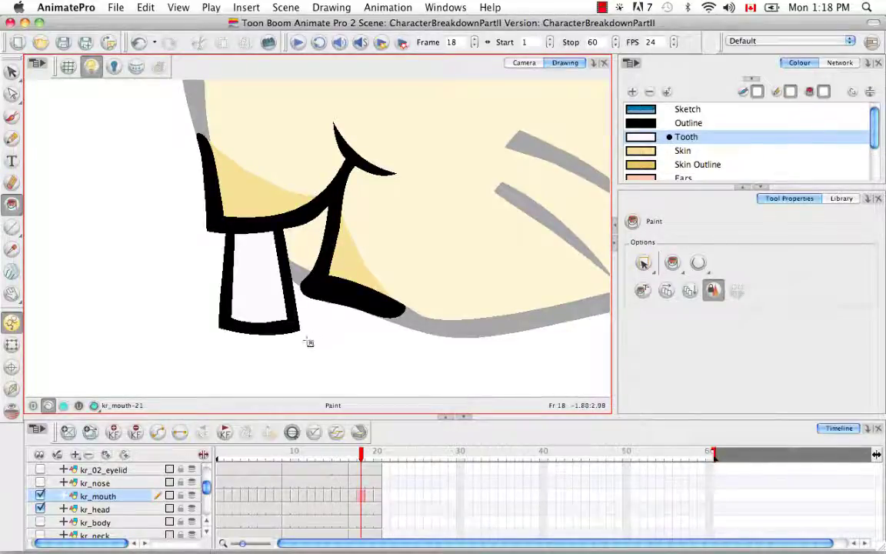
left_click(12, 204)
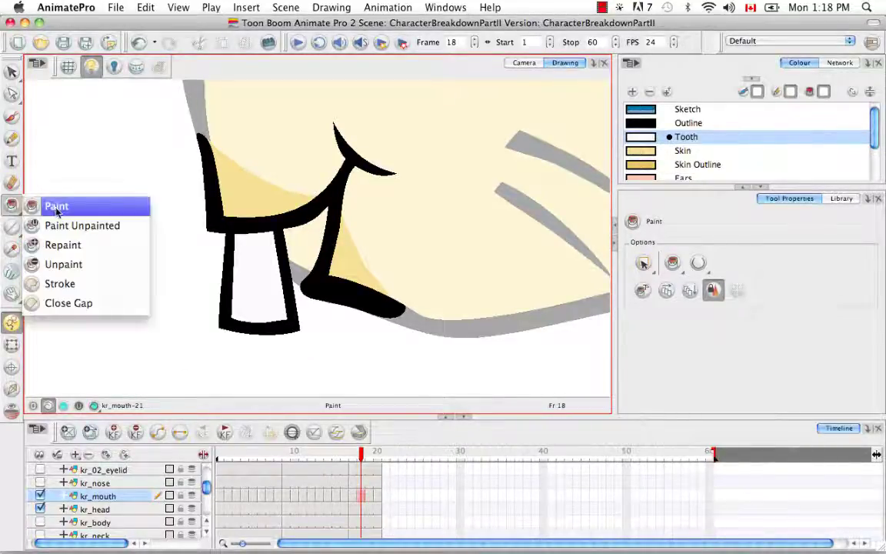
left_click(83, 287)
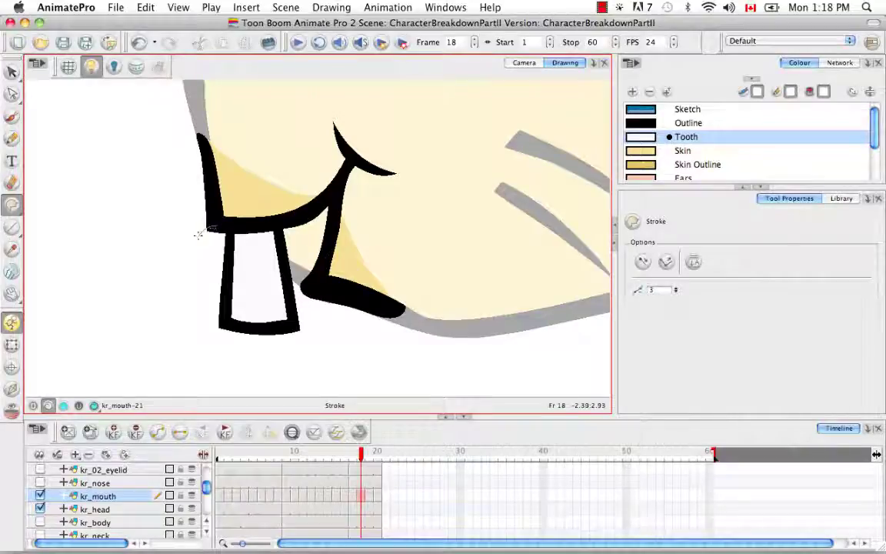
mouse_move(178, 297)
left_mouse_down()
mouse_move(196, 335)
mouse_move(242, 358)
left_mouse_up()
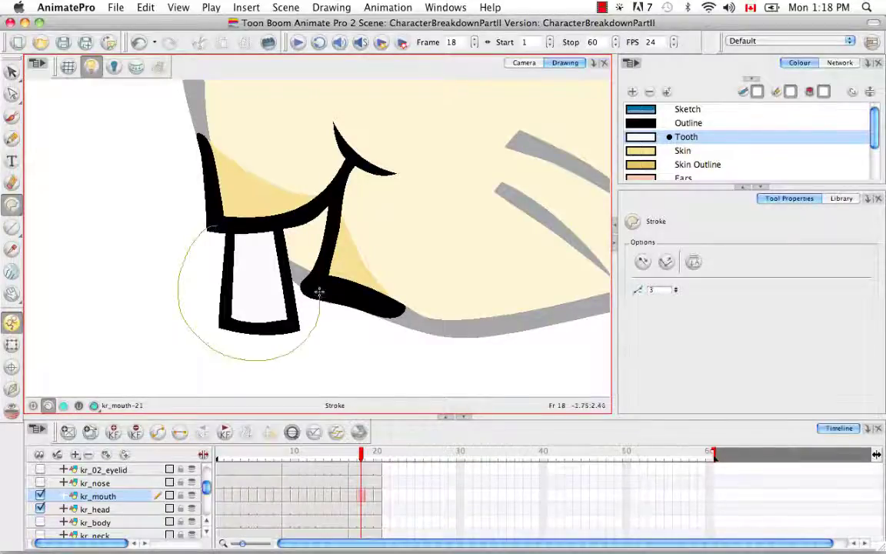
left_click_drag(319, 292, 320, 292)
left_click(423, 291)
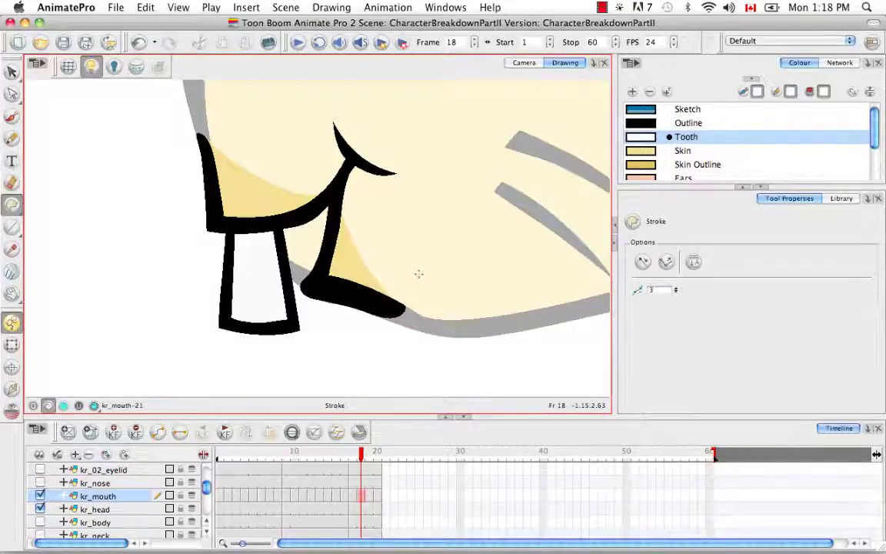
key("d")
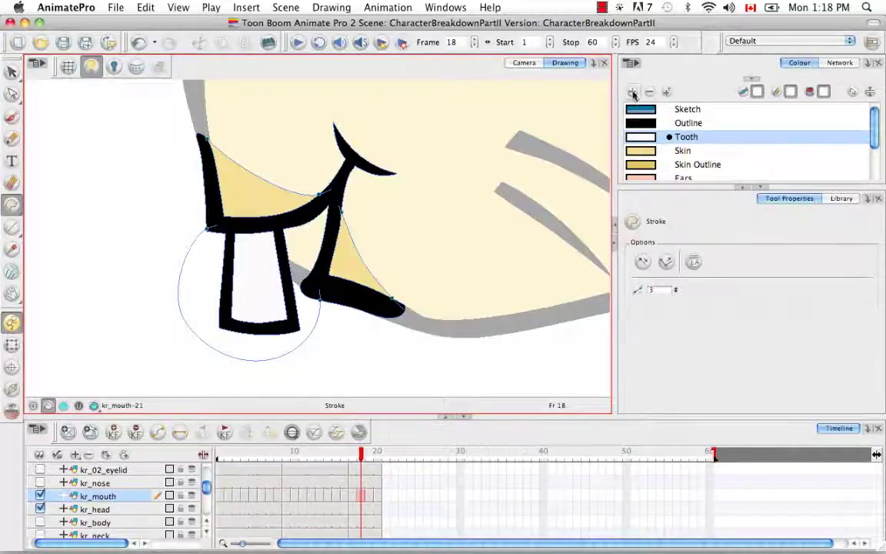
Step: Add a new palette colour, set it to bright green (R 0, G 249, B 0) and name it indicator
scroll(635, 97, "down", 5)
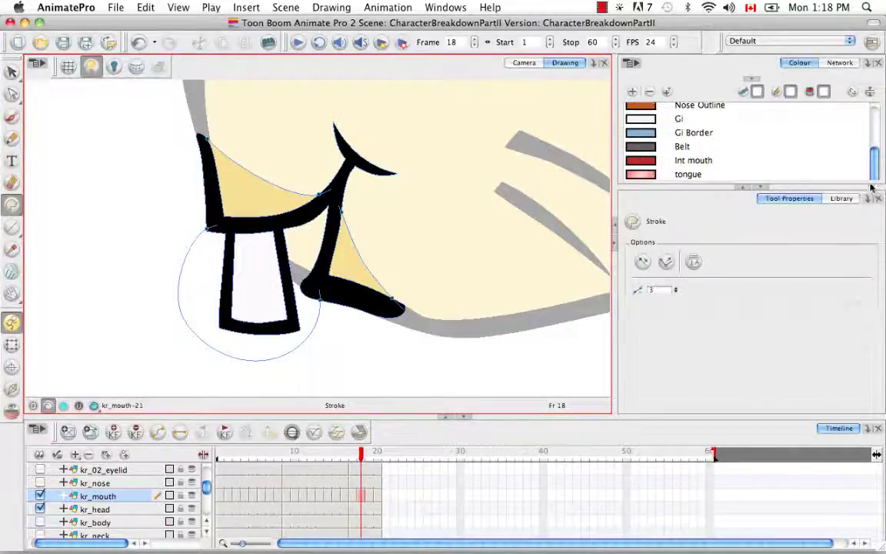
left_click(761, 188)
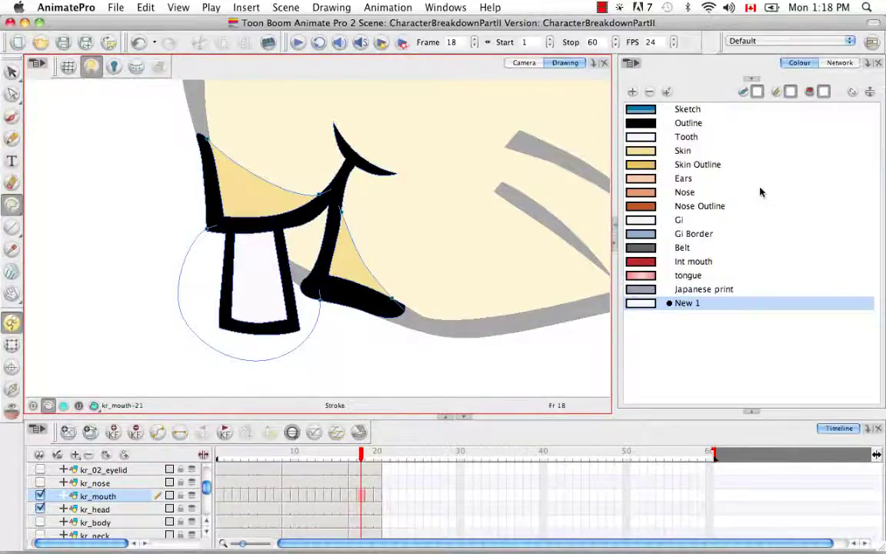
double_click(654, 308)
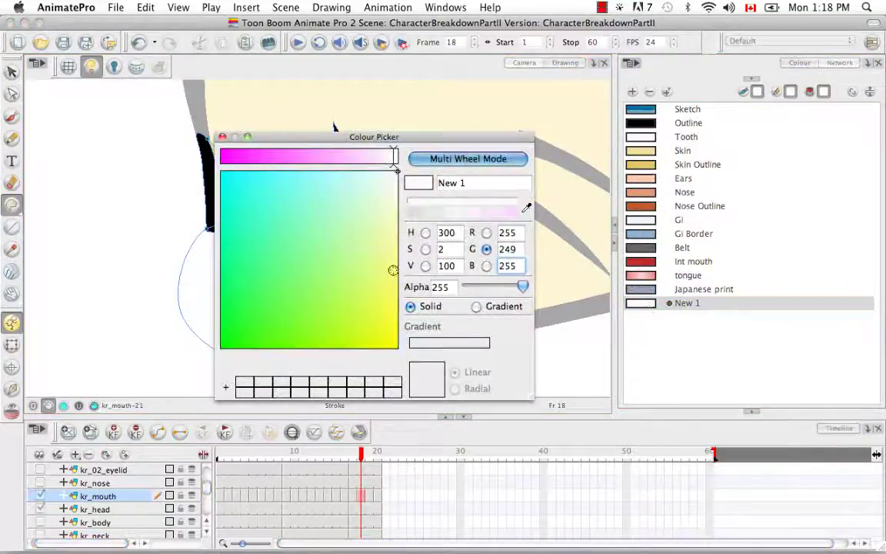
mouse_move(369, 272)
left_mouse_down()
mouse_move(273, 313)
mouse_move(217, 350)
left_mouse_up()
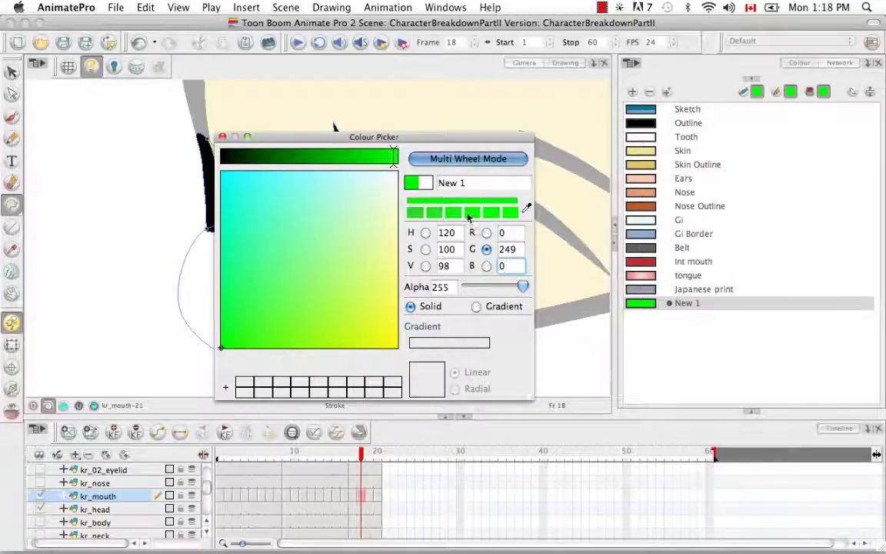
left_click_drag(468, 183, 441, 138)
key("BackSpace")
type("in")
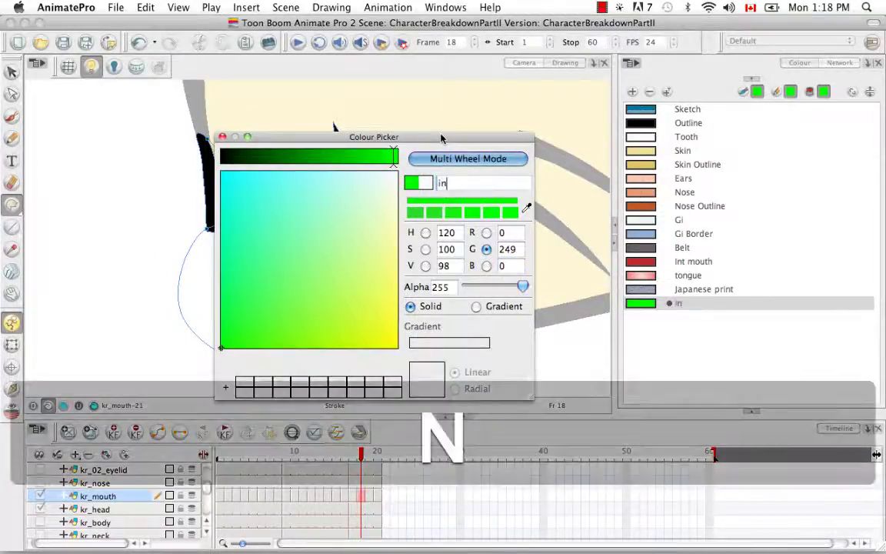
type("dicator")
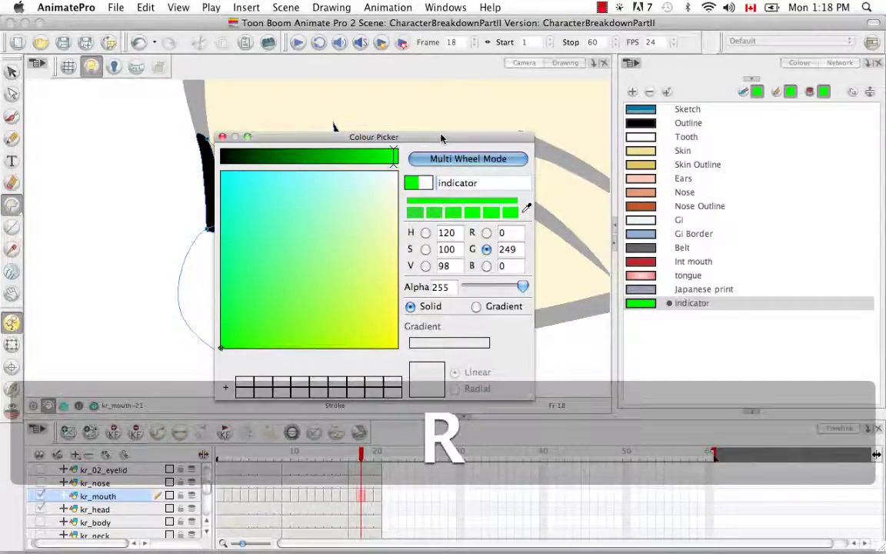
key("Return")
key("Return")
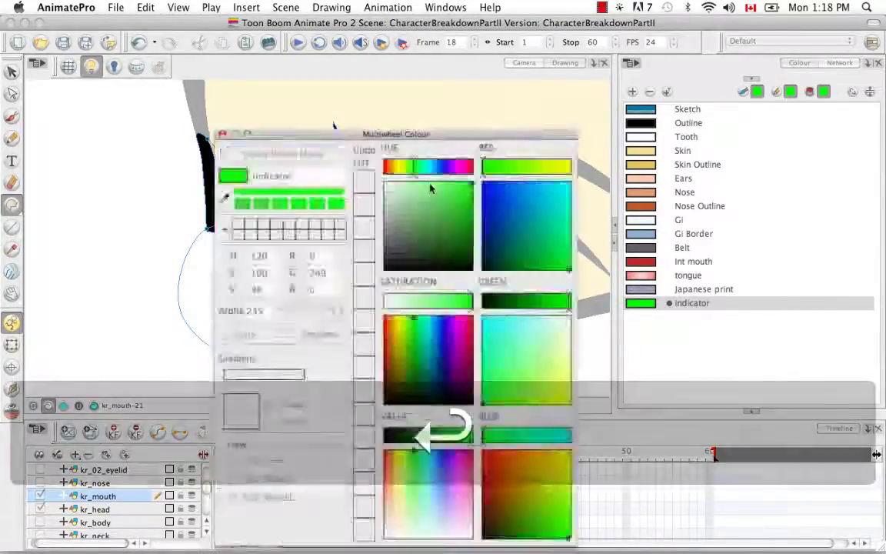
left_click(293, 152)
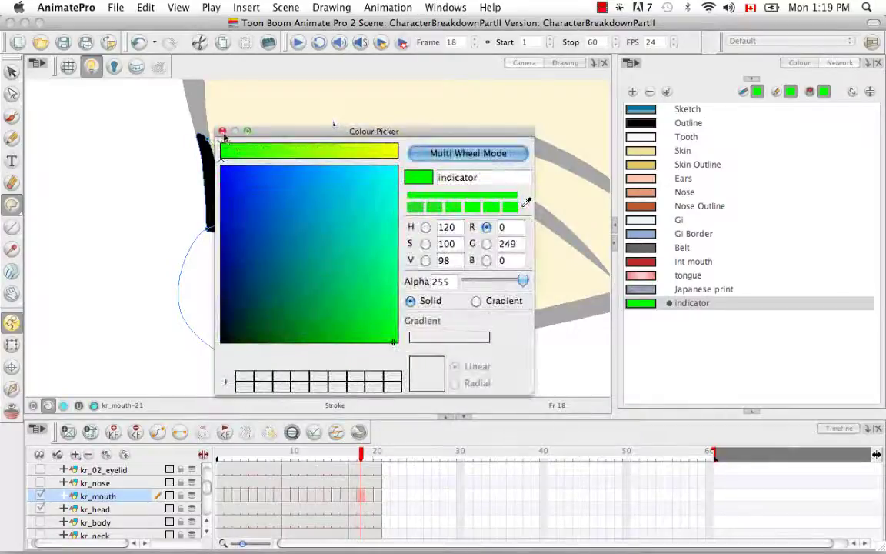
left_click(222, 131)
Step: Fill the closed area around the tooth between the lip and jaw with the indicator colour
left_click(14, 208)
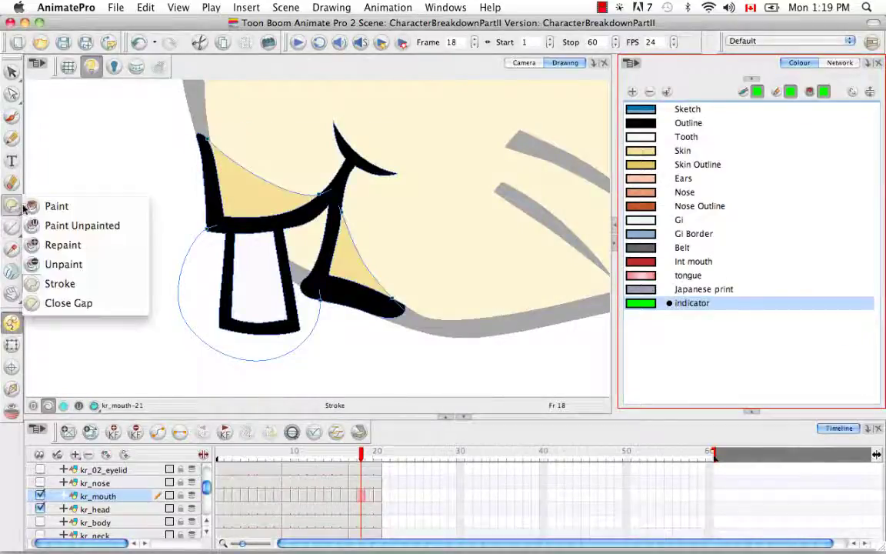
left_click(32, 207)
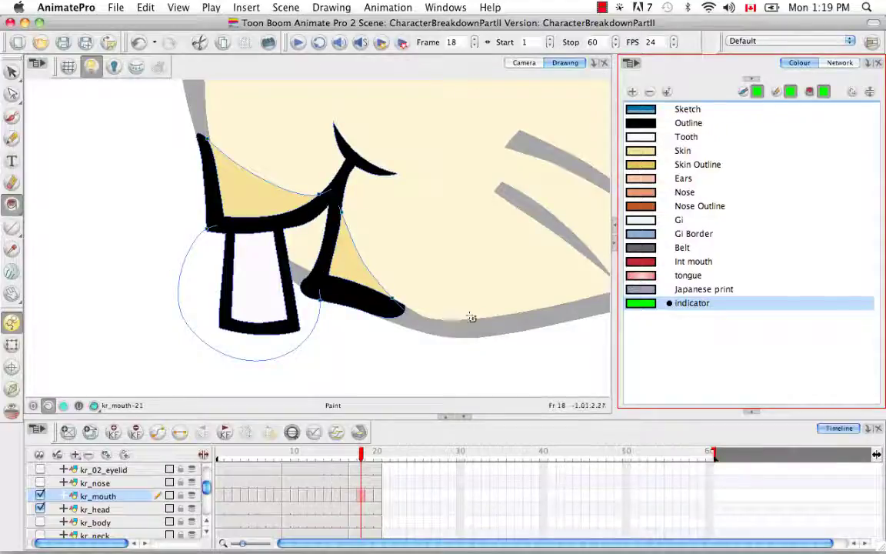
left_click(305, 249)
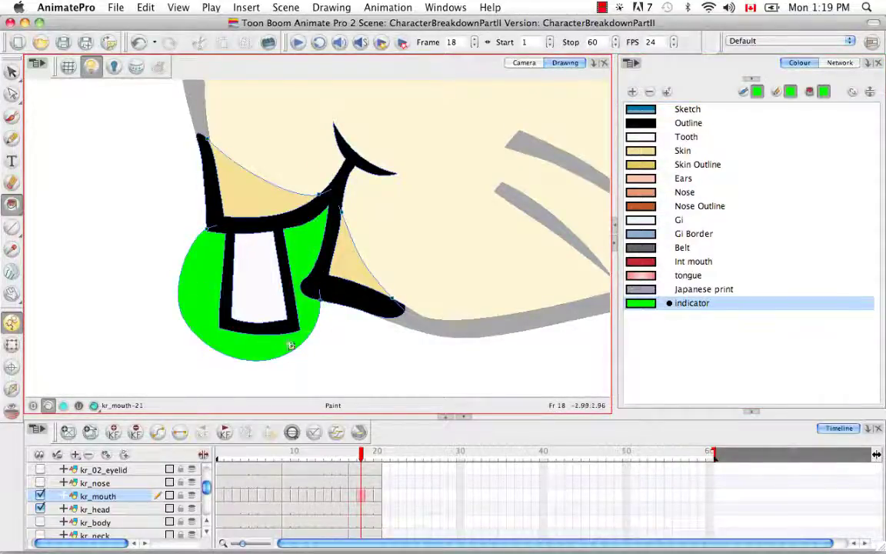
Step: Smooth the front edge of the green circle with the Contour Editor by adjusting its points and curve handles into a rounder shape
left_click(12, 98)
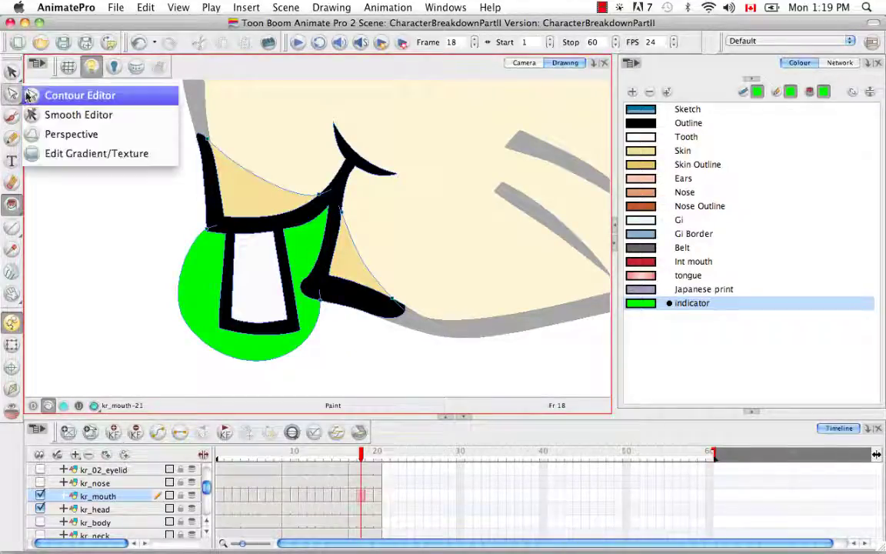
left_click(43, 95)
left_click_drag(183, 204, 221, 239)
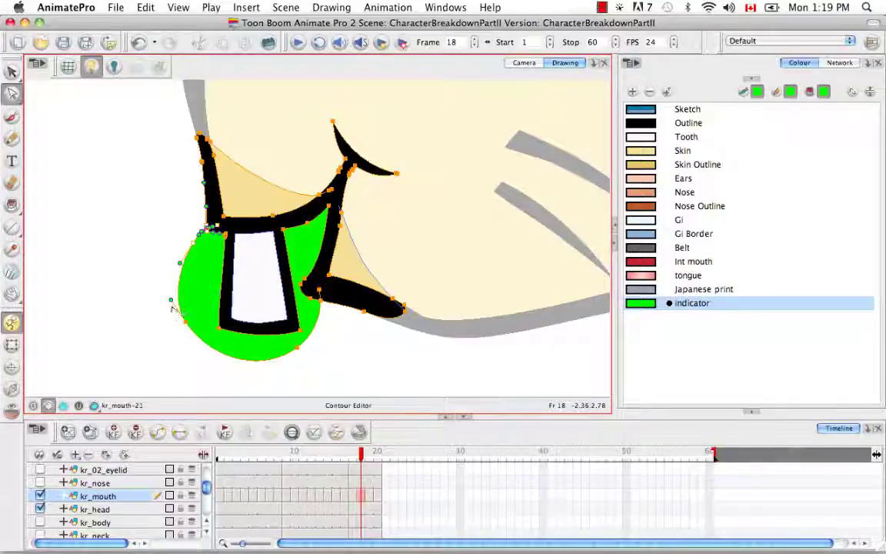
left_click_drag(170, 301, 174, 293)
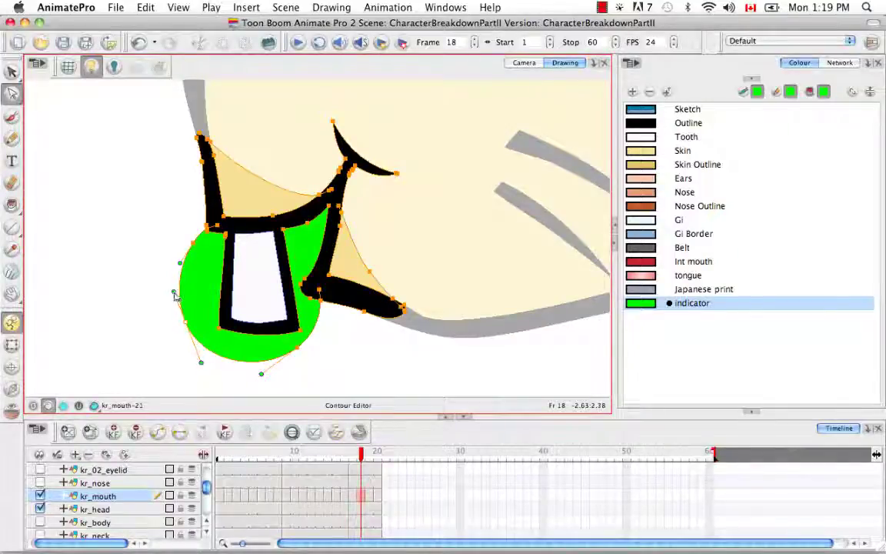
left_click(172, 248)
left_click(189, 260)
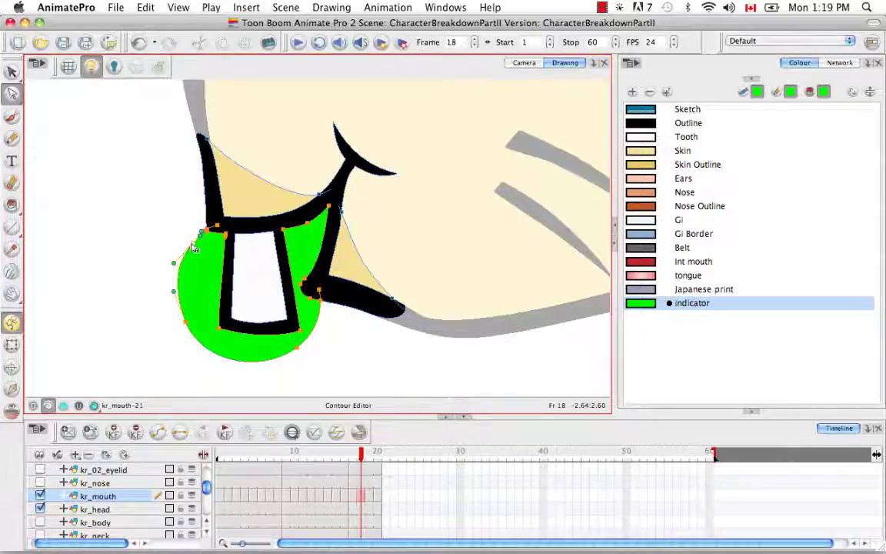
left_click_drag(192, 245, 189, 243)
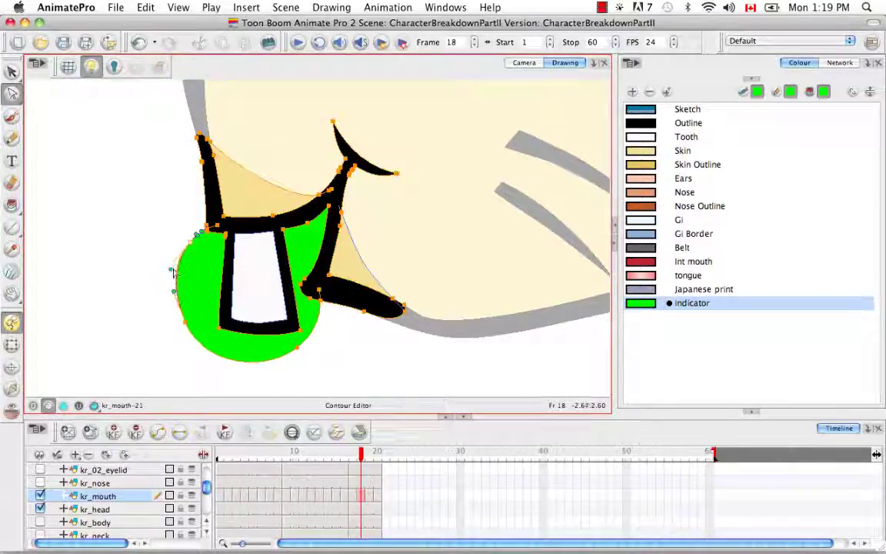
left_click(163, 270)
left_click(187, 323)
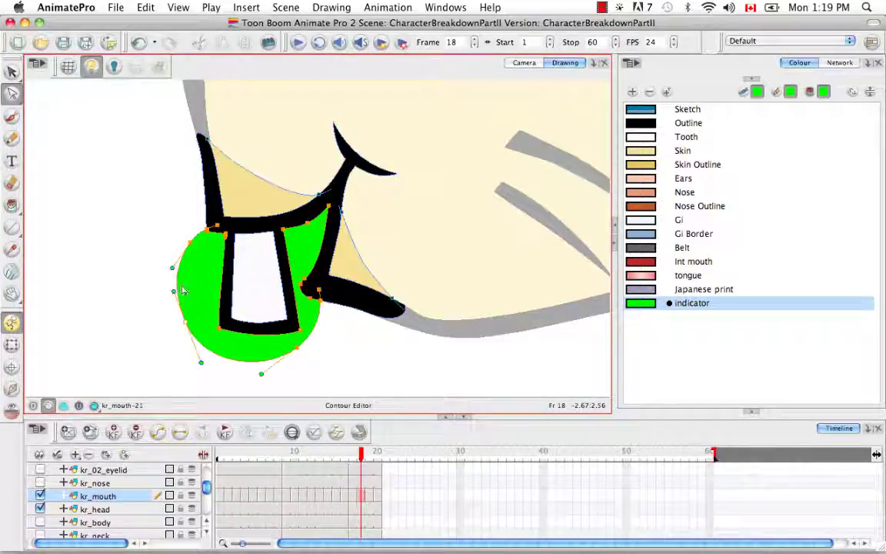
left_click_drag(176, 293, 182, 329)
left_click(162, 342)
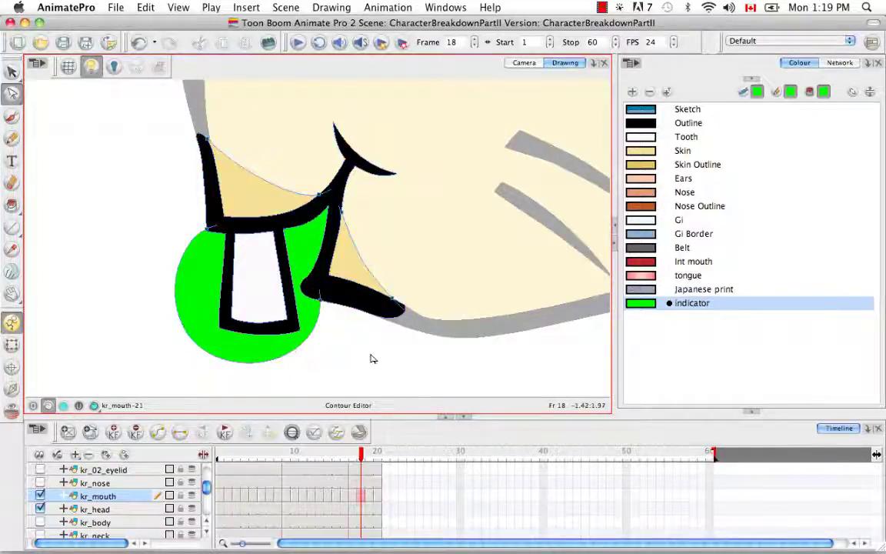